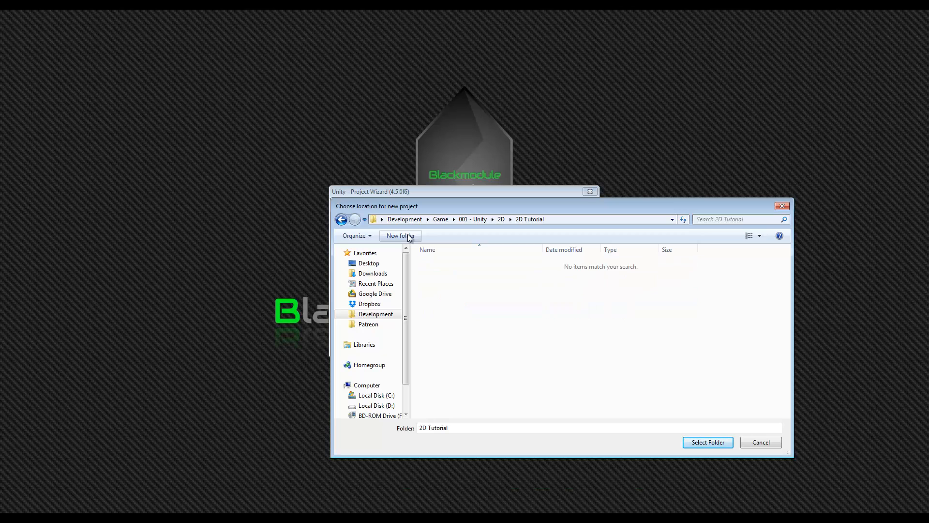
Create a new project in the 2D Tutorial folder with its defaults set up for 2D
left_click(708, 442)
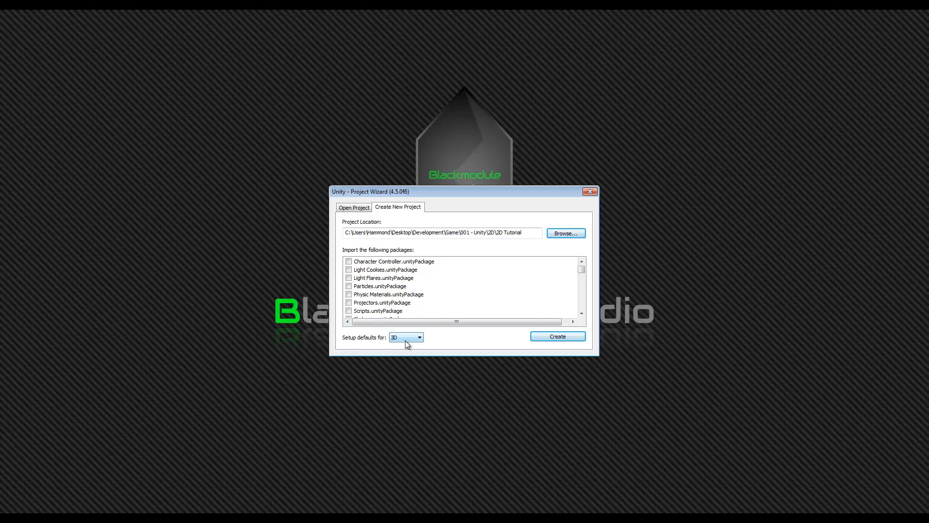
left_click(400, 352)
left_click(558, 337)
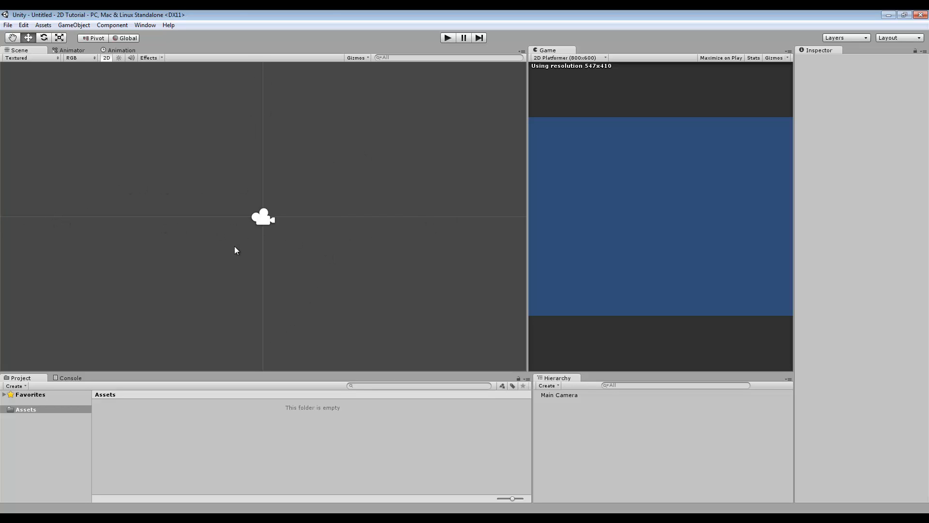
Examine the empty scene in 3D perspective, and return the Scene view to 2D mode
left_click(107, 59)
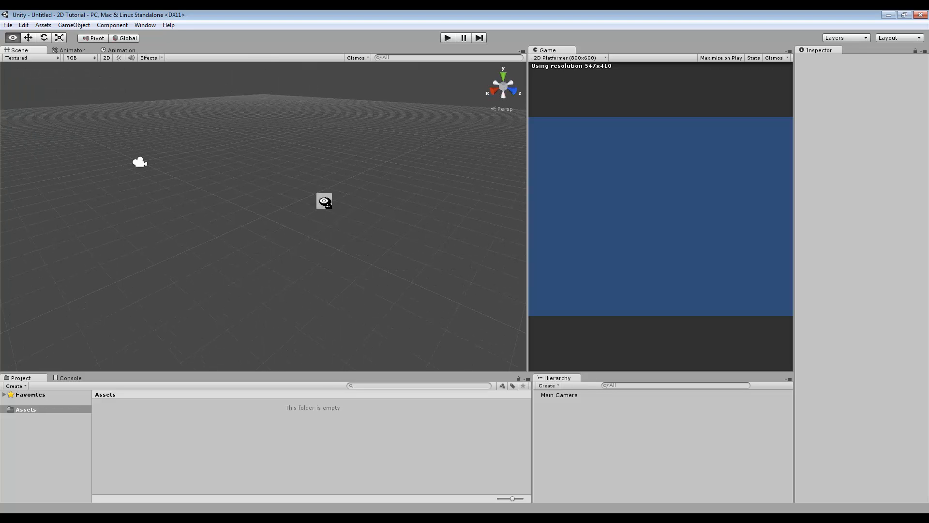
left_click_drag(325, 201, 367, 205, "alt")
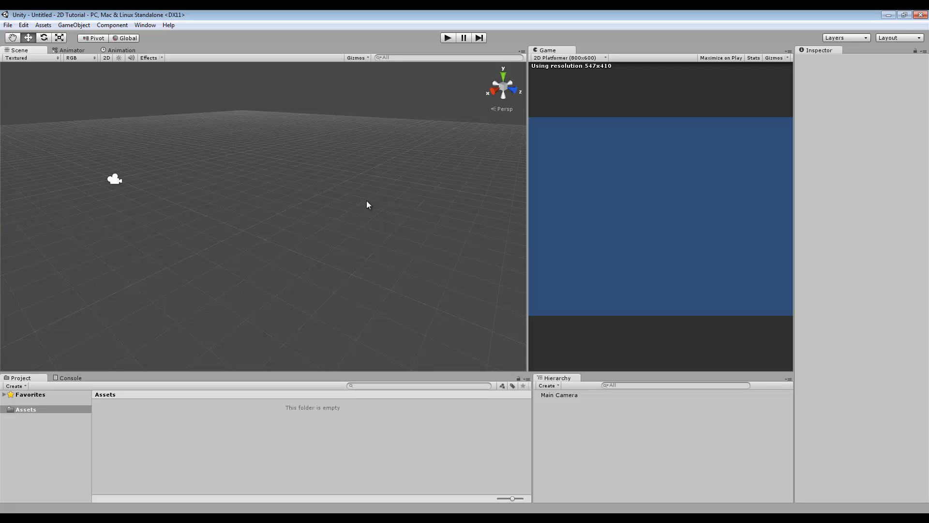
left_click(106, 58)
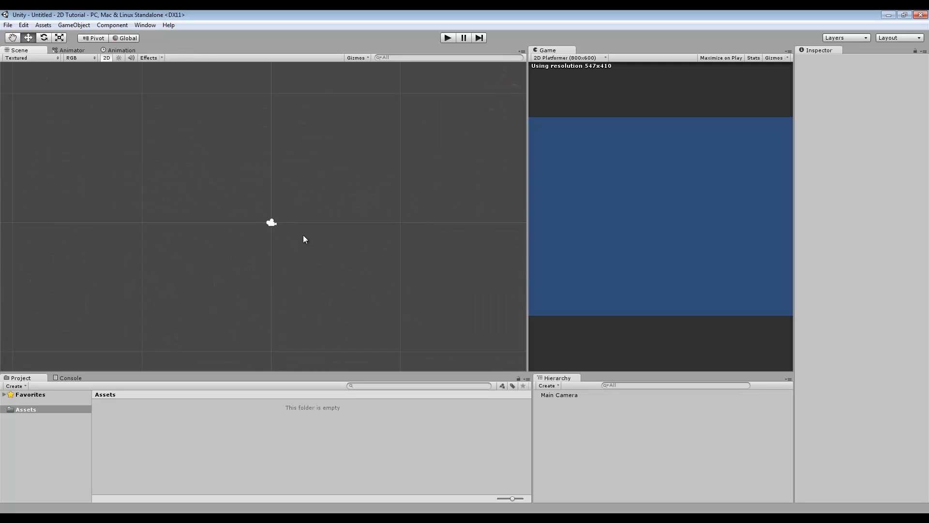
scroll(303, 239, "up", 5)
mouse_move(347, 250)
middle_mouse_down()
mouse_move(303, 208)
mouse_move(345, 243)
middle_mouse_up()
scroll(345, 243, "down", 2)
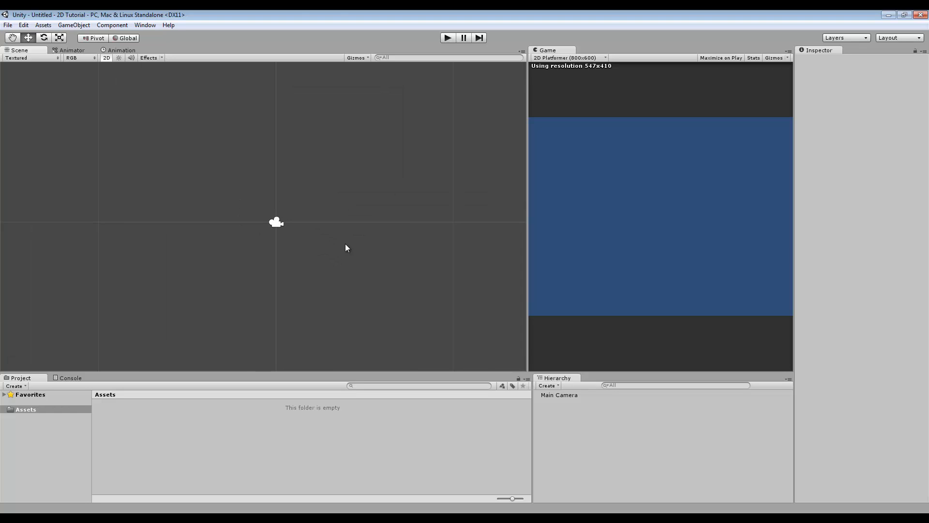
Inspect the Main Camera's settings and its available projection options, leaving Orthographic in place, and deselect the camera
left_click(271, 221)
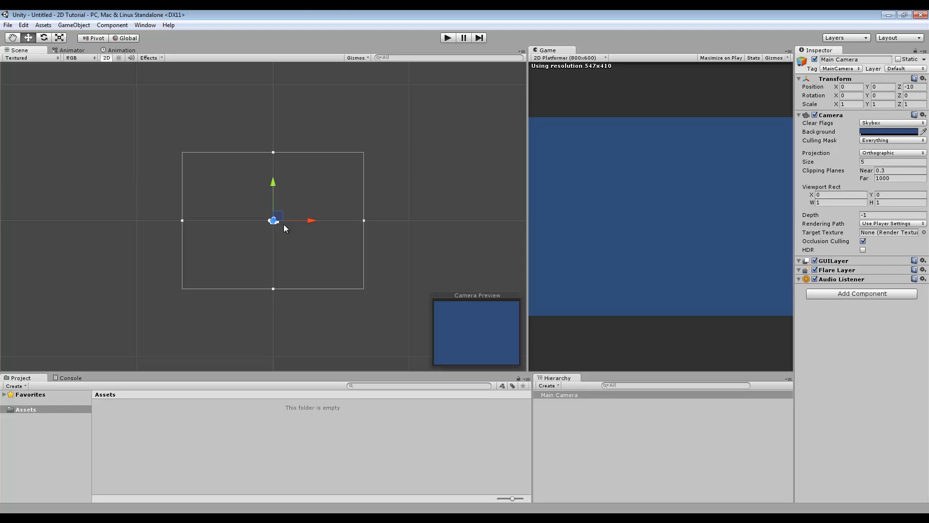
scroll(284, 224, "up", 2)
scroll(283, 224, "up", 1)
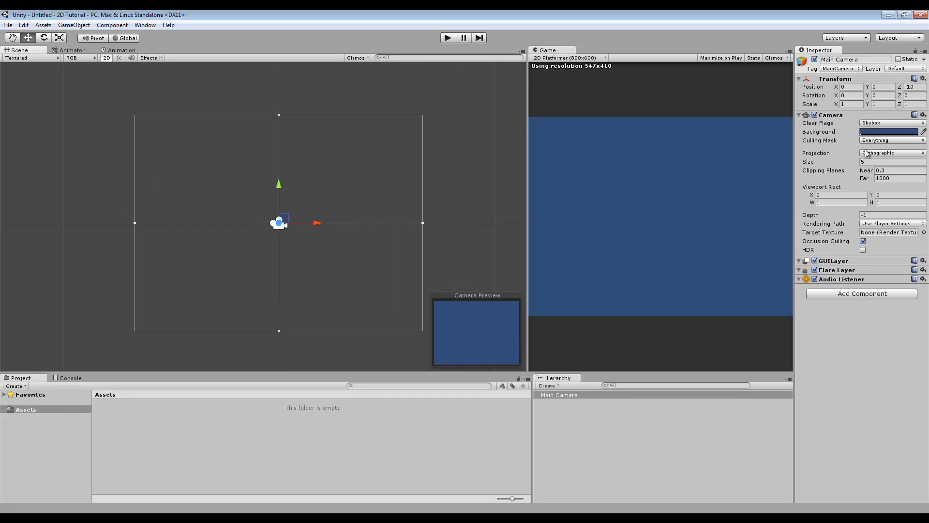
left_click(904, 152)
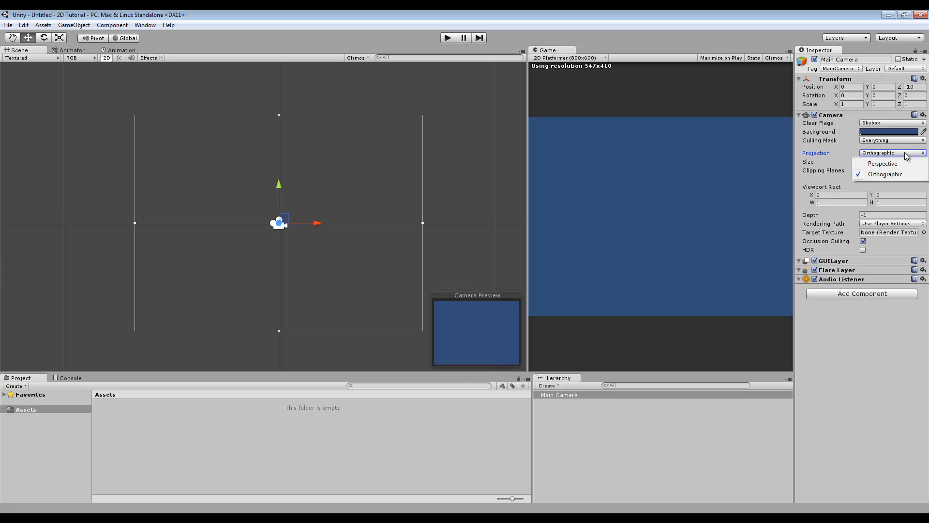
left_click(834, 149)
left_click(382, 440)
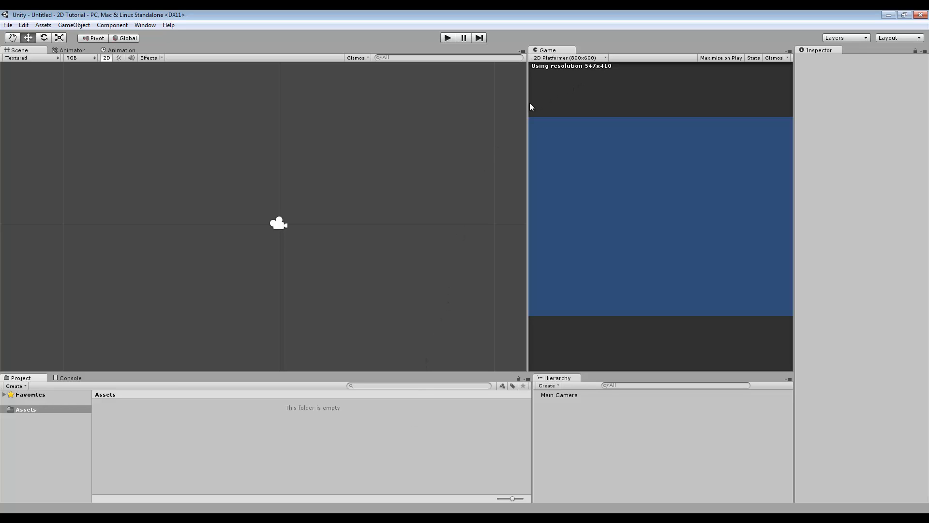
Enlarge the Game view to examine its display area, and return it to its narrower width
left_click_drag(527, 103, 395, 113)
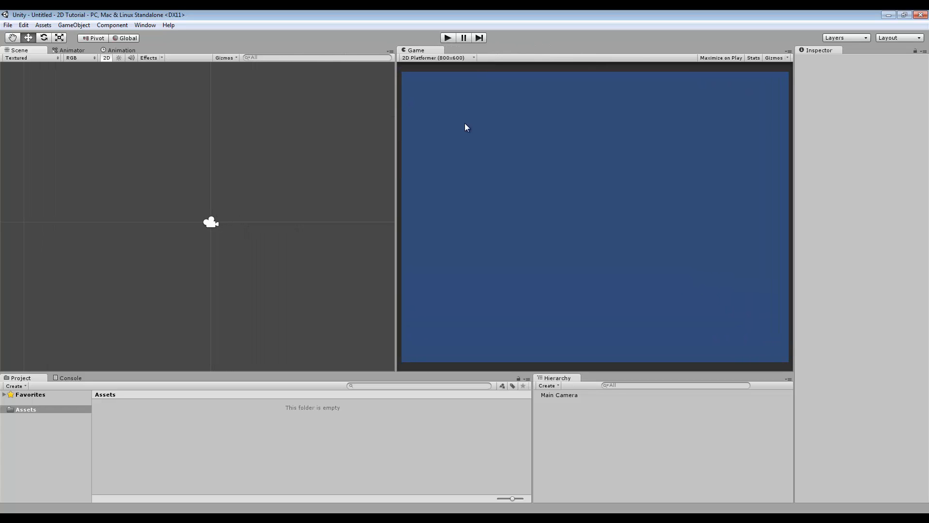
left_click(608, 451)
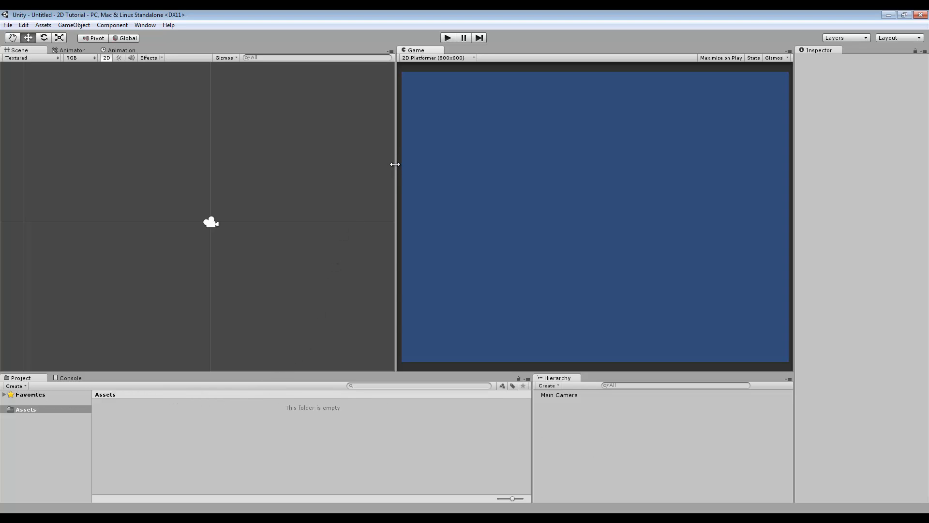
left_click_drag(394, 165, 530, 172)
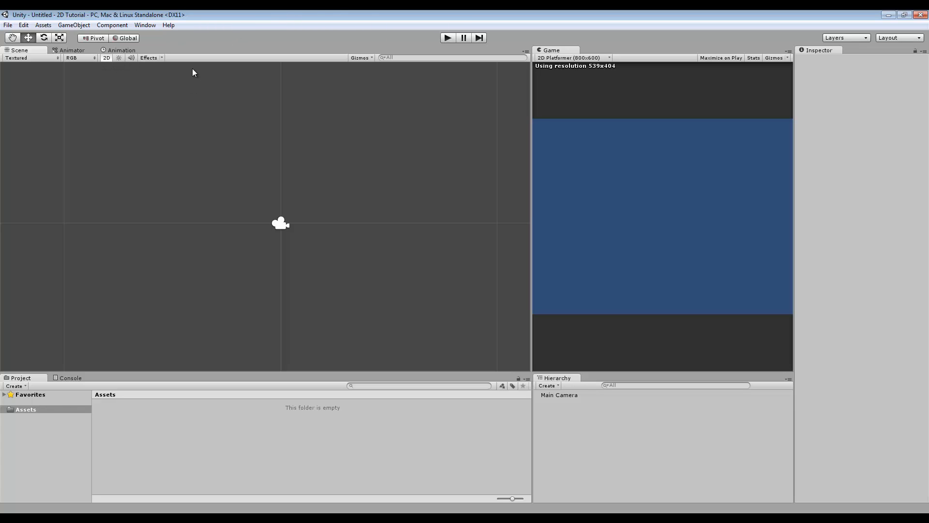
Create a folder named Scripts in the project's Assets folder
right_click(22, 408)
mouse_move(82, 260)
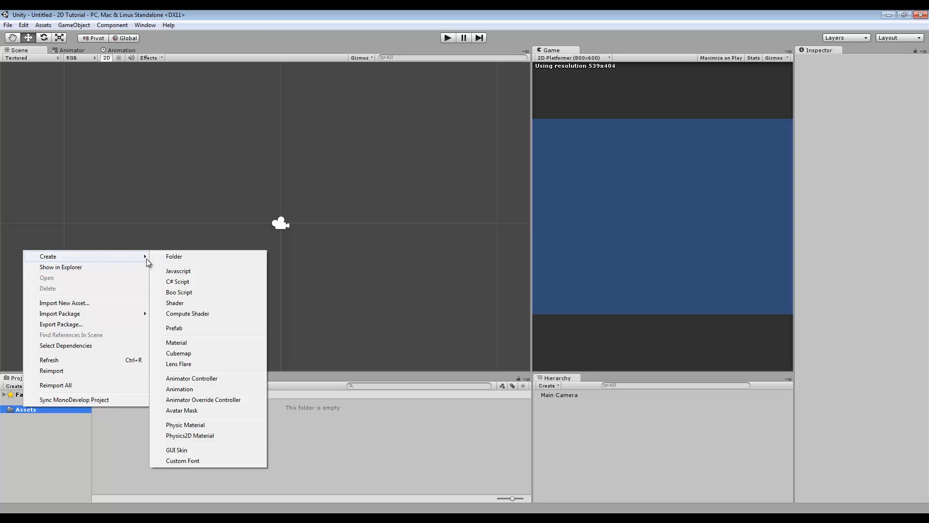
left_click(161, 259)
type("Scripts")
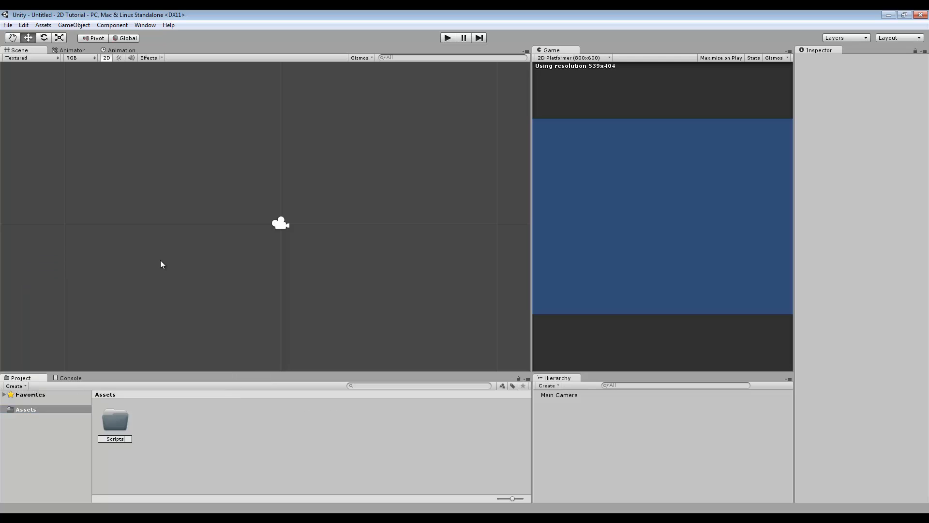
key("Return")
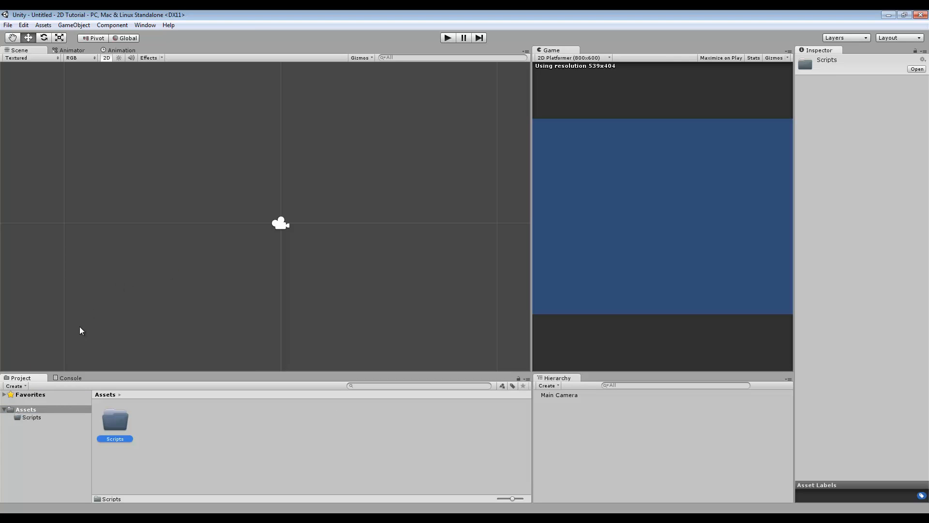
Create a second folder named Resources in the Assets folder and clear the selection
right_click(34, 409)
mouse_move(95, 258)
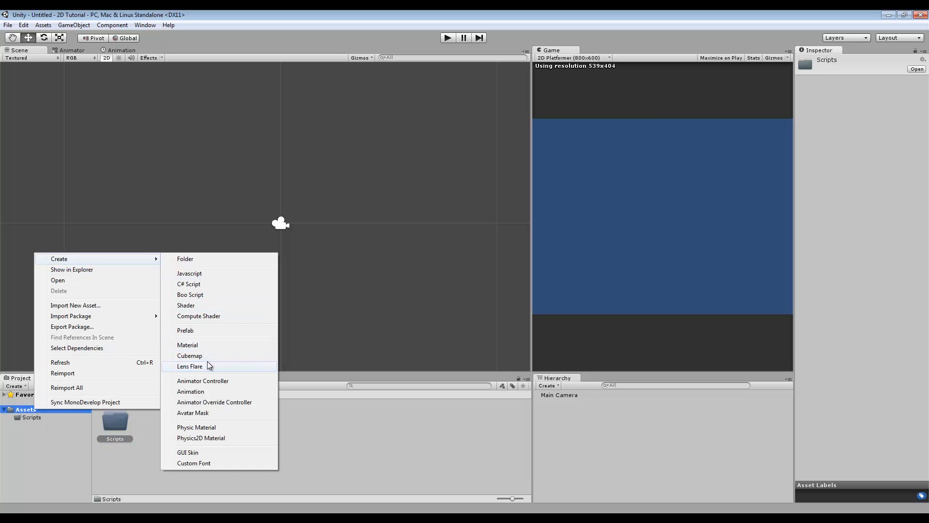
left_click(213, 259)
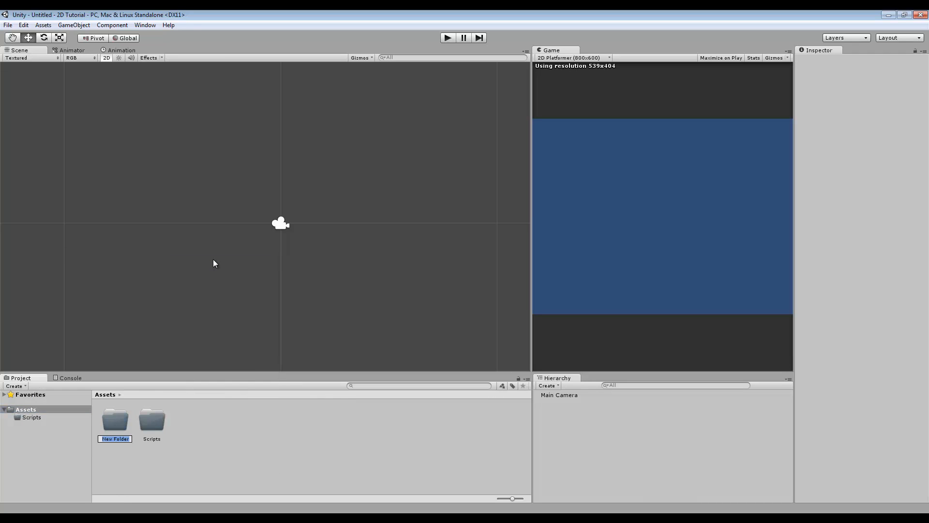
type("Resources")
key("Return")
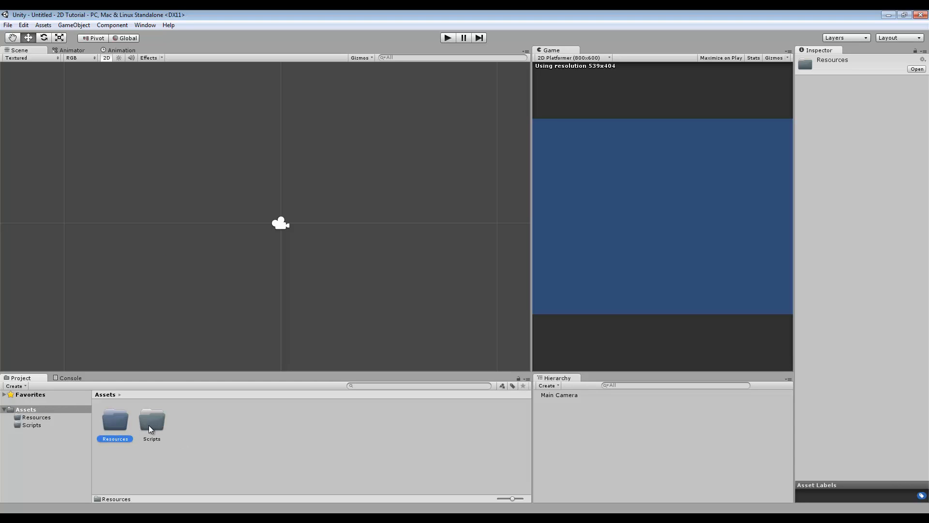
left_click(209, 423)
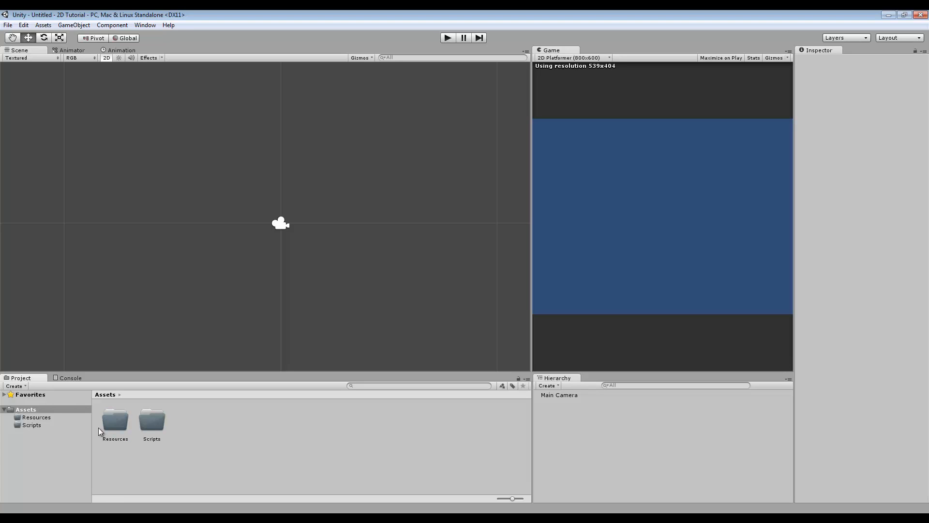
Create a folder named Sprites inside the Resources folder and open it
double_click(123, 421)
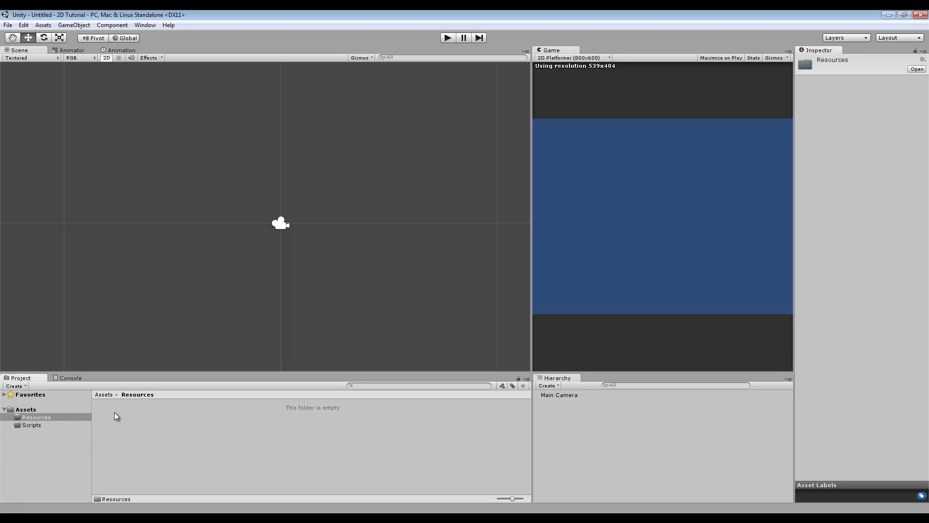
right_click(114, 415)
mouse_move(159, 263)
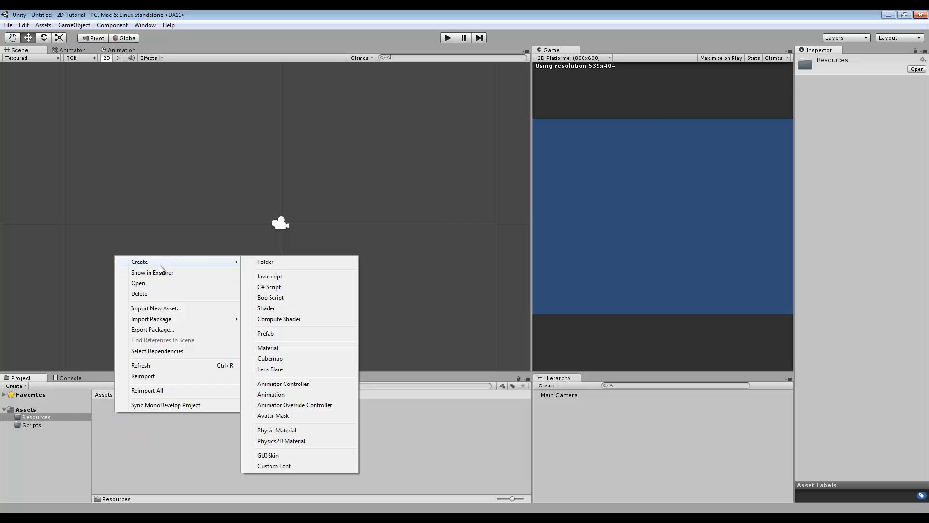
left_click(266, 262)
type("Sprites")
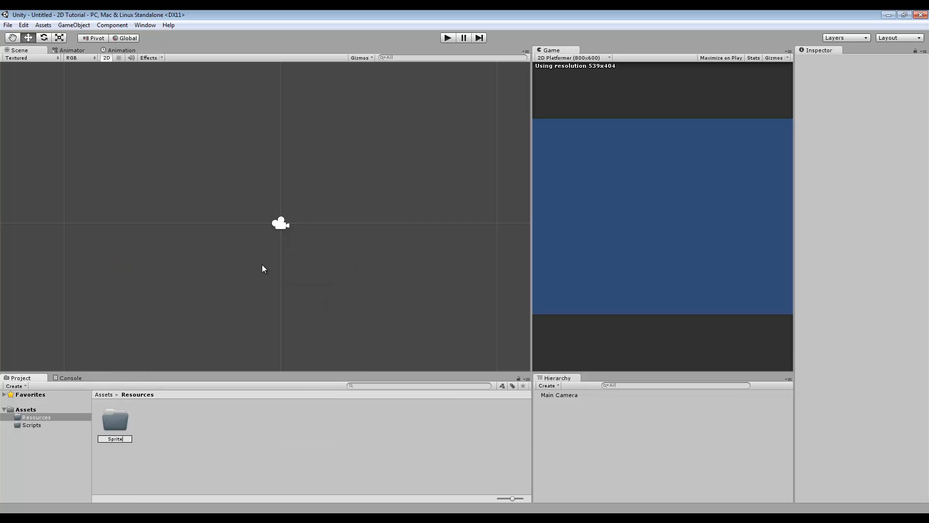
key("Return")
key("Return")
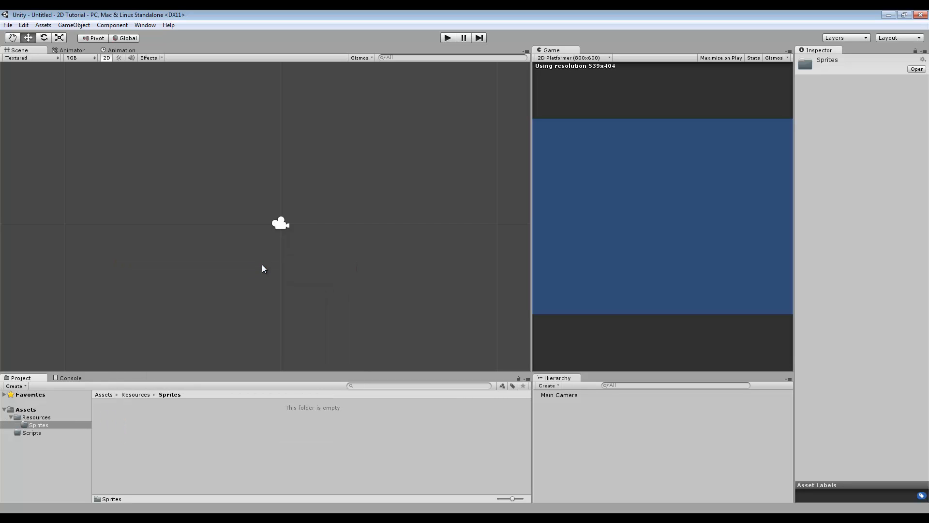
right_click(139, 423)
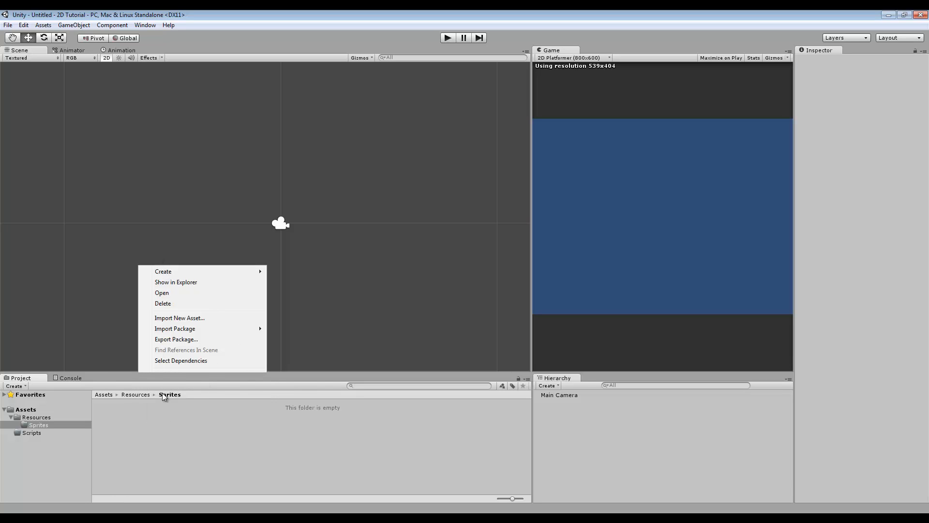
left_click(128, 271)
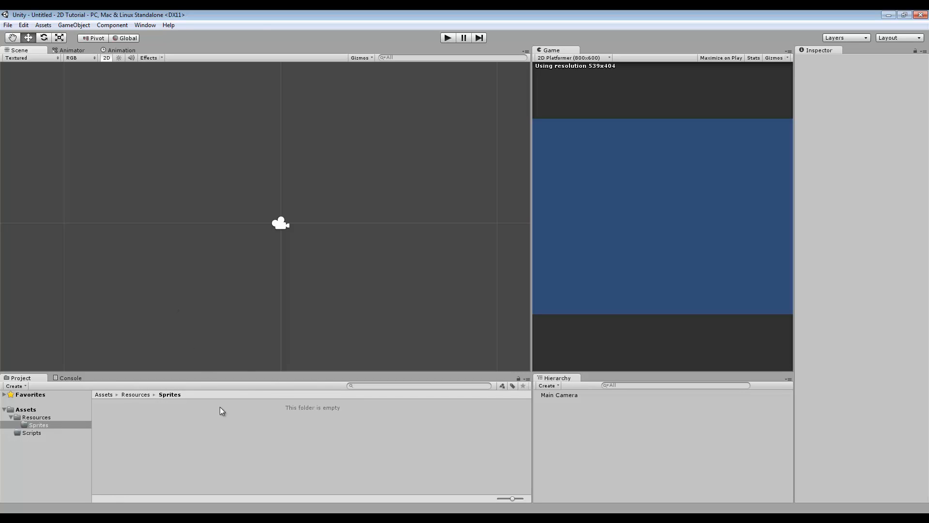
left_click(179, 461)
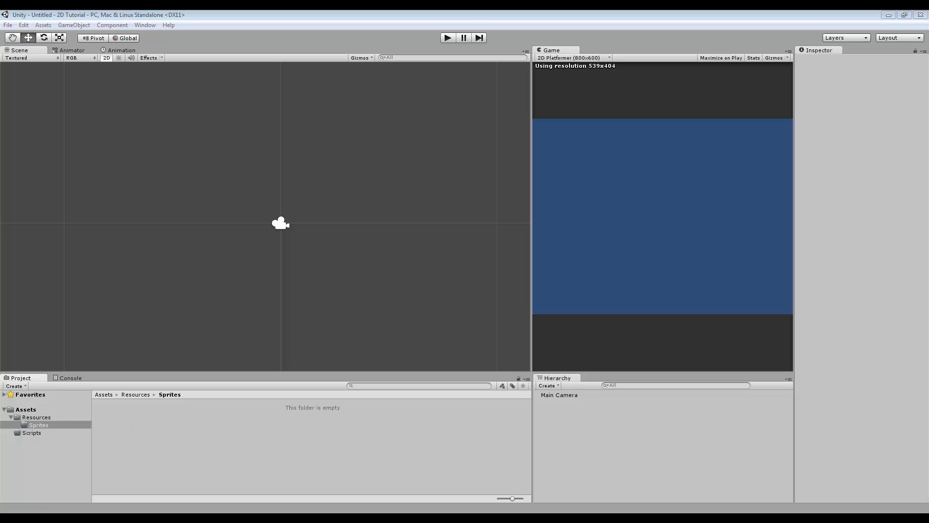
Import ModularSpaceships.png from the file system into the Sprites folder, and check the sprite nested under it
left_click_drag(928, 339, 193, 449)
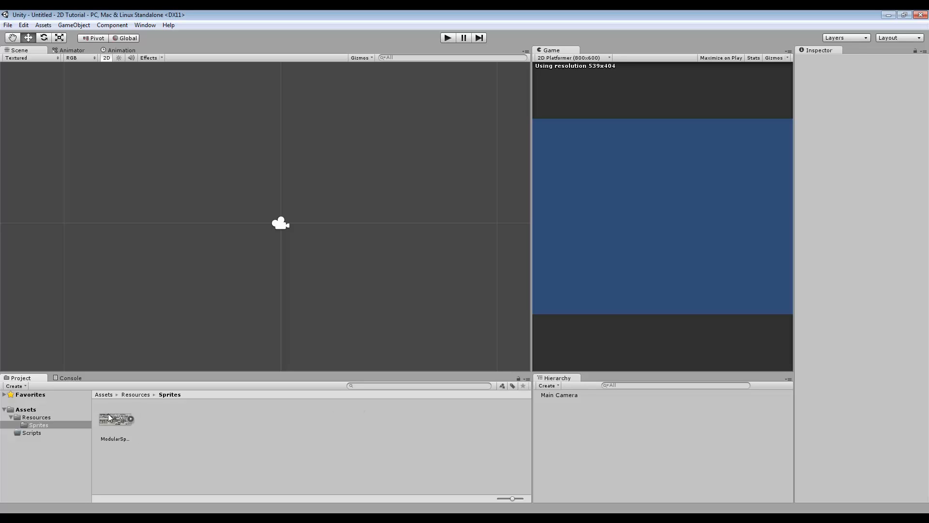
left_click(131, 419)
left_click(130, 419)
left_click(131, 419)
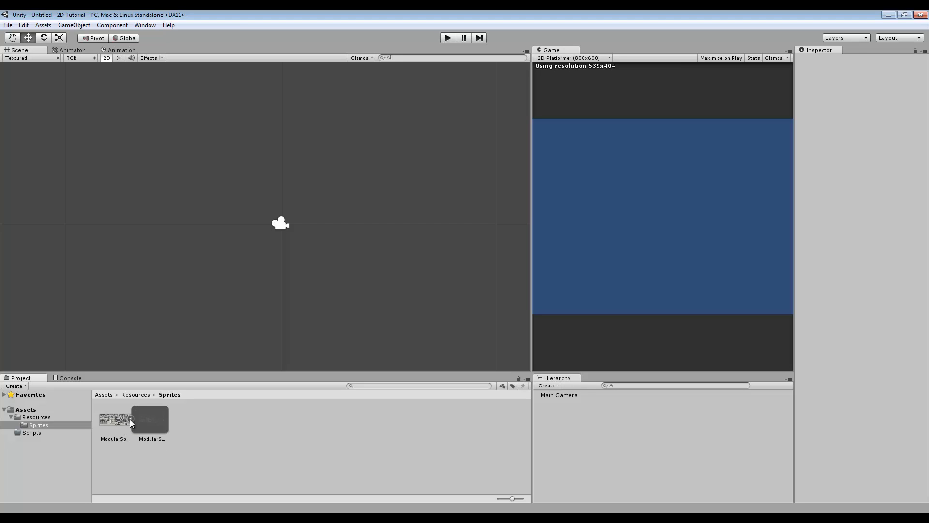
left_click(130, 420)
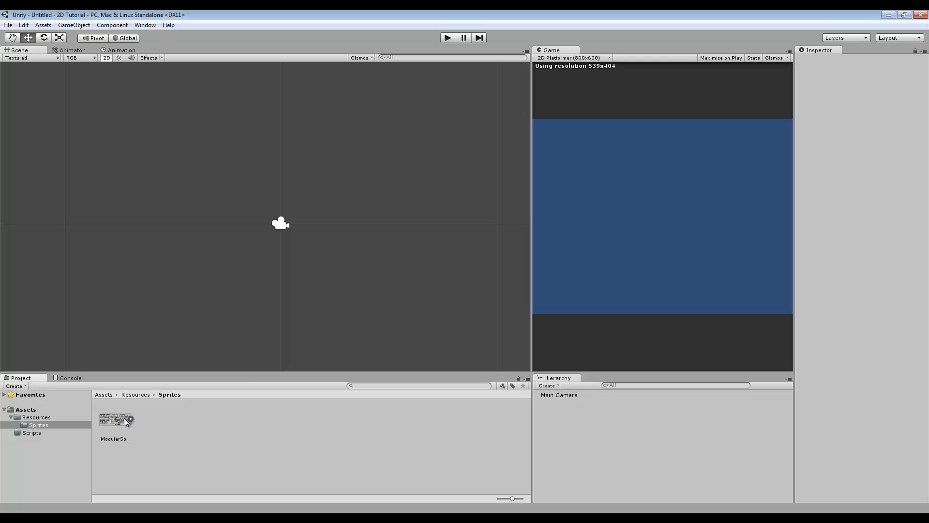
left_click(127, 420)
right_click(129, 421)
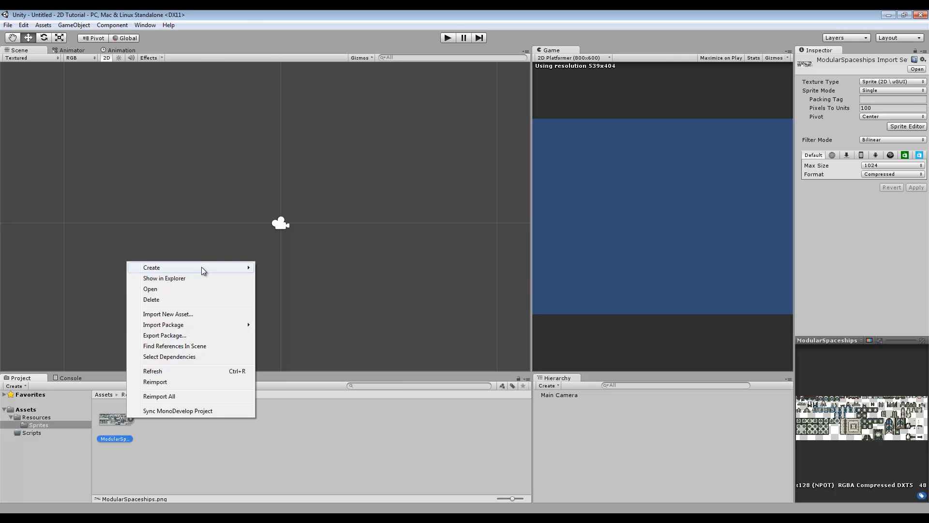
mouse_move(201, 269)
left_click(173, 489)
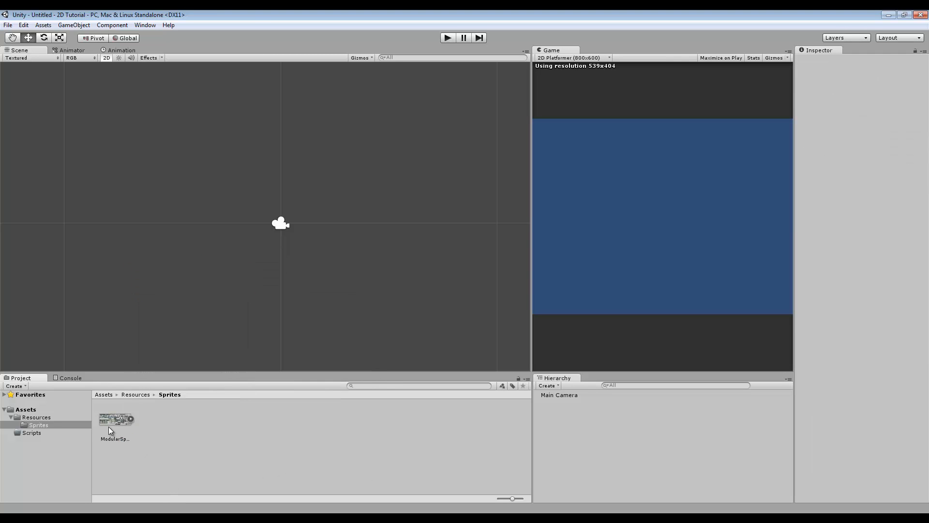
Choose Sprite (2D \ uGUI) as the texture type of the ModularSpaceships image
left_click(109, 425)
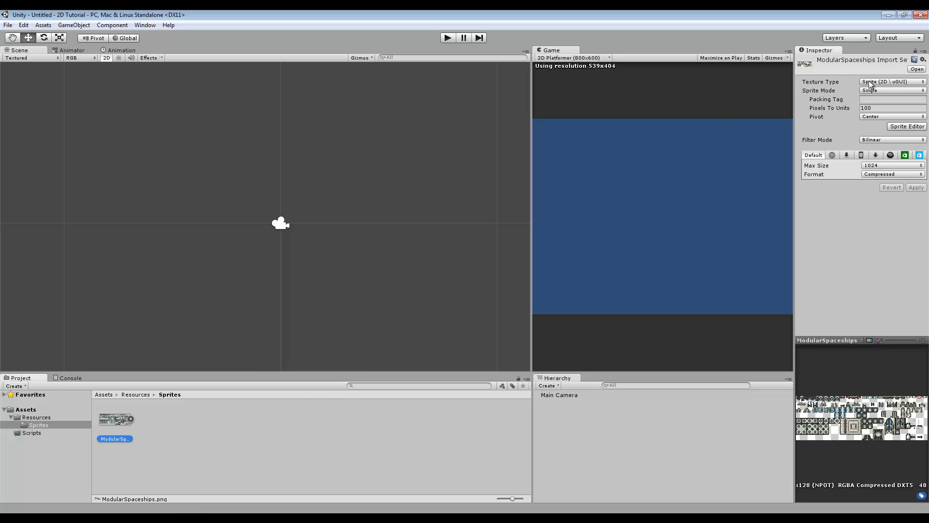
left_click(894, 82)
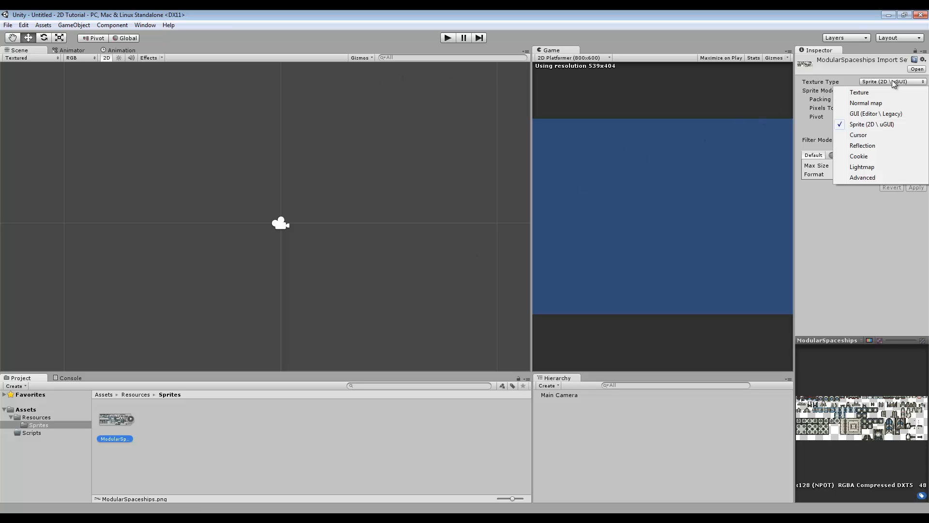
left_click(888, 126)
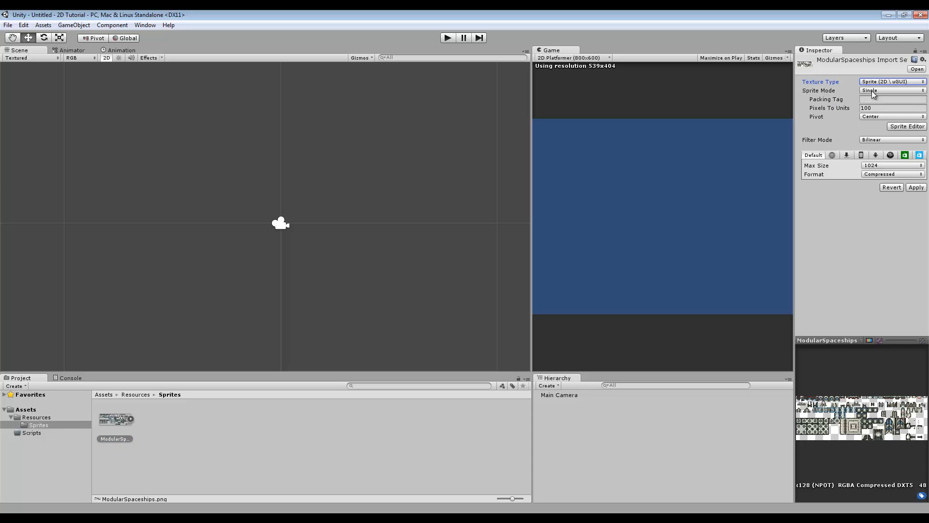
Set the ModularSpaceships image's sprite mode to Multiple and its filter mode to Point
left_click(131, 419)
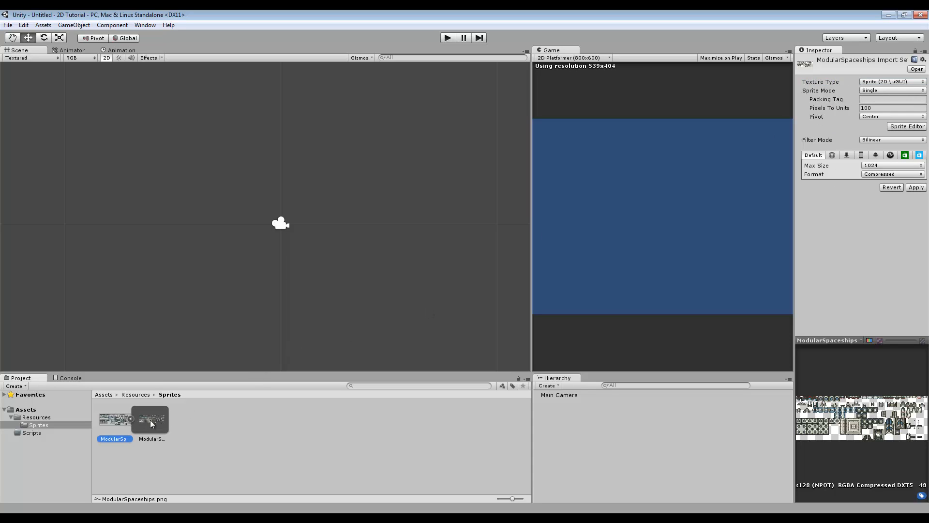
left_click(130, 419)
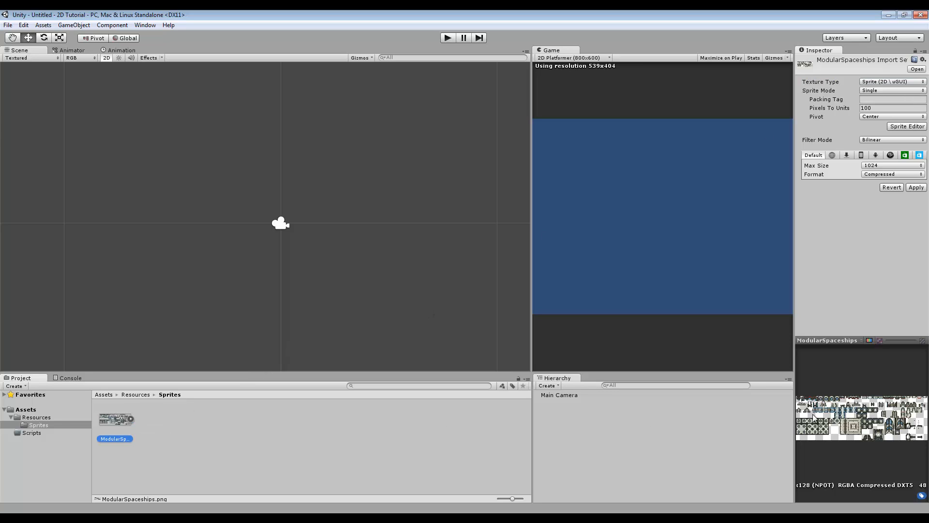
left_click(884, 91)
left_click(888, 111)
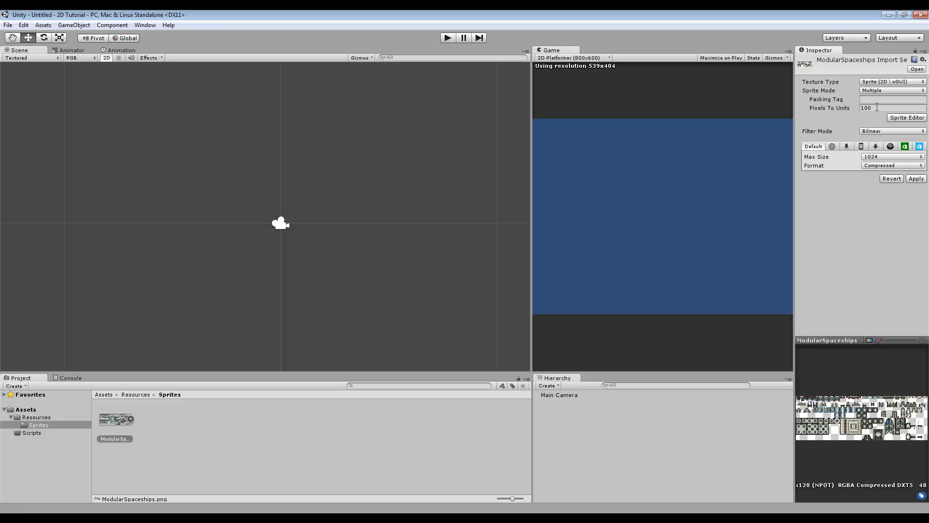
left_click(889, 131)
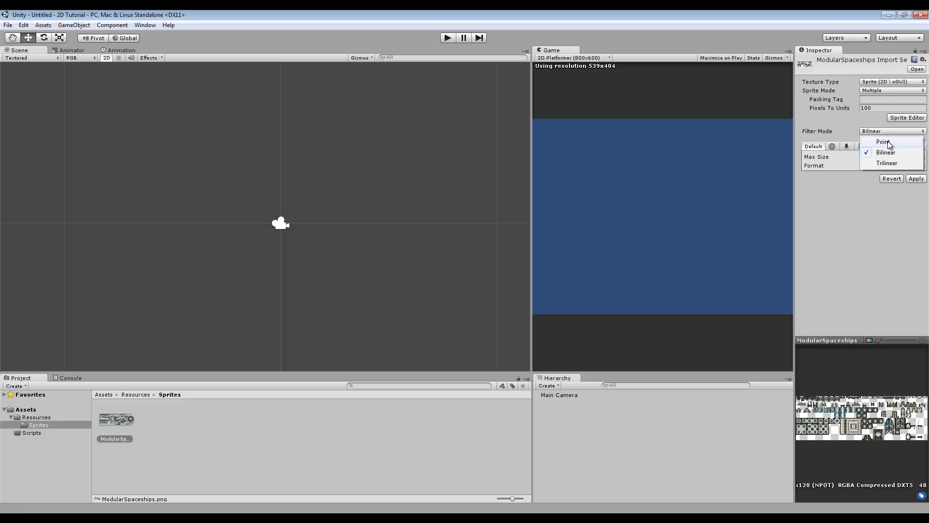
left_click(890, 142)
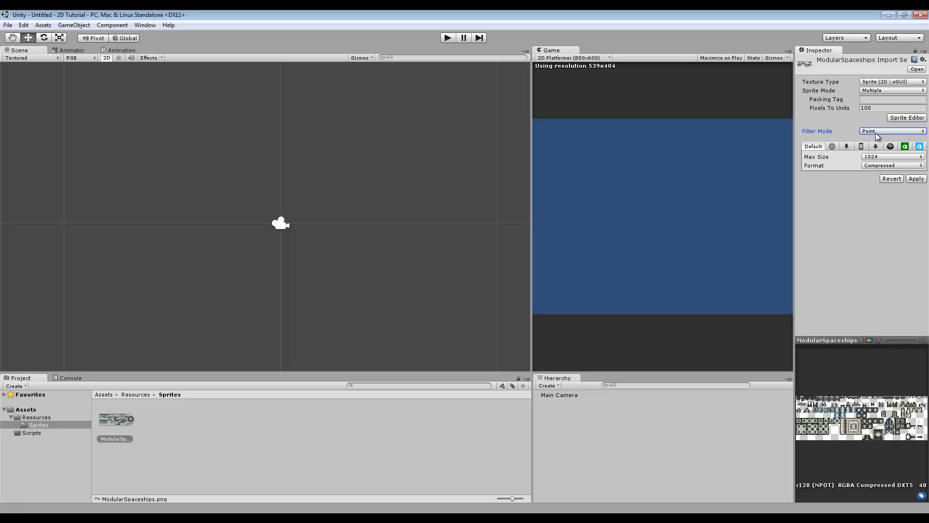
Open the ModularSpaceships sheet in the Sprite Editor and slice it with the Automatic type
left_click(907, 118)
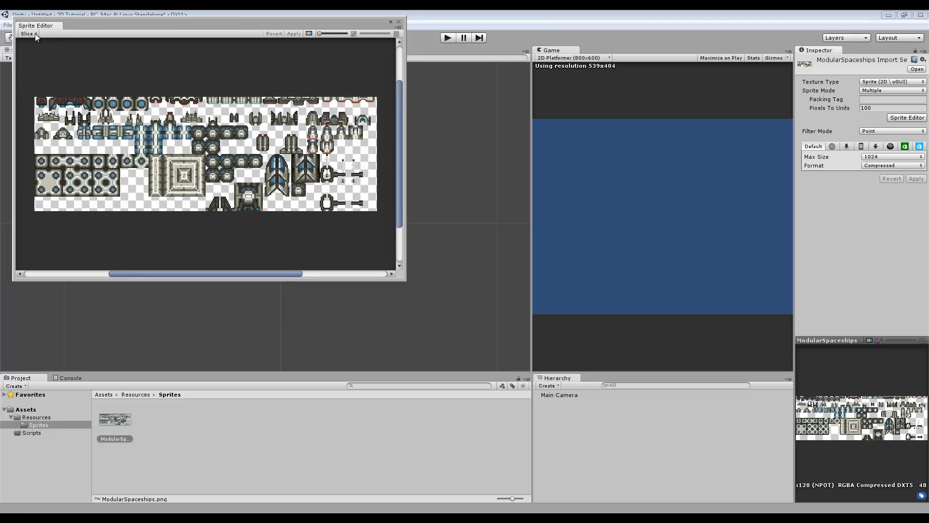
left_click(33, 33)
left_click(107, 43)
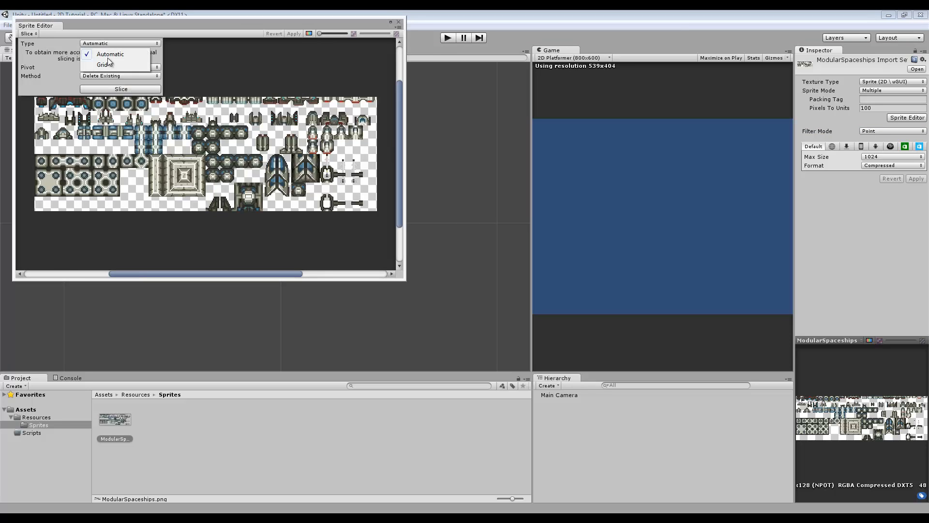
left_click(110, 54)
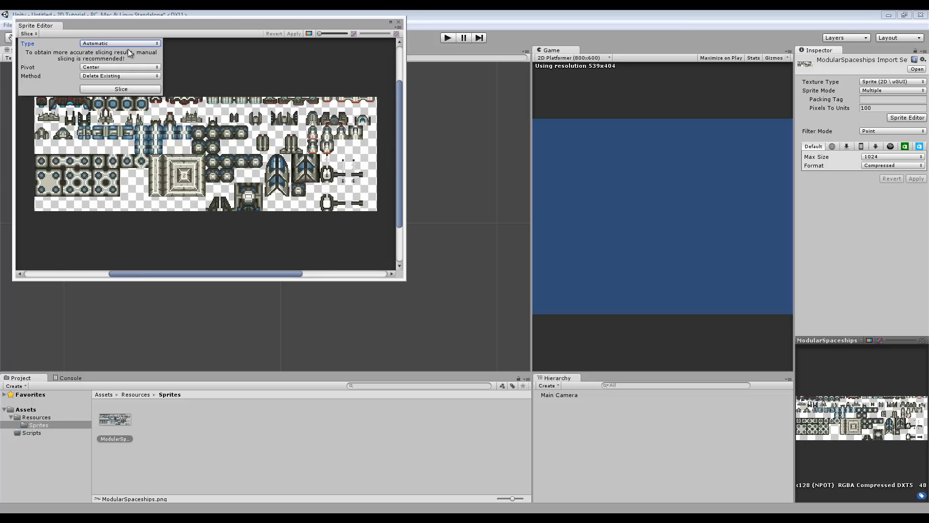
left_click(117, 89)
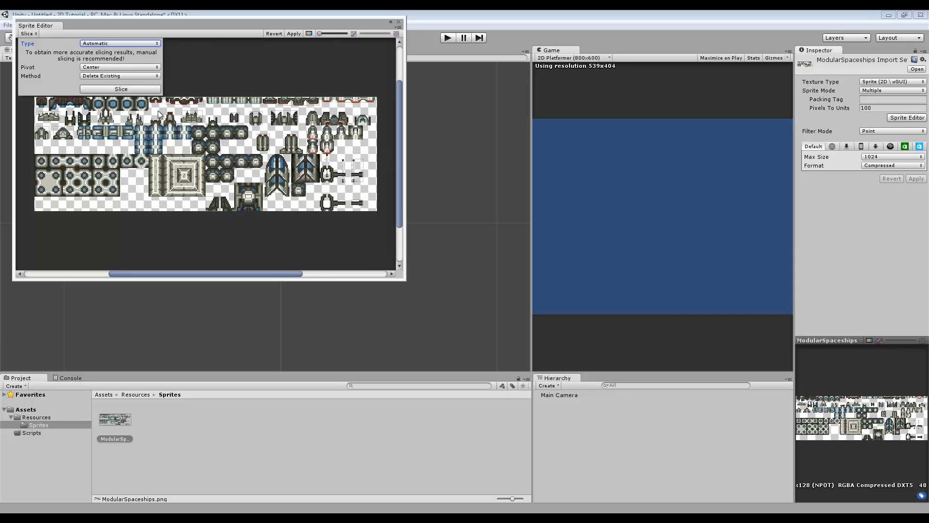
Slice the sheet with the Grid type at a pixel size of 16 by 16, and apply the slicing before closing the Sprite Editor
left_click(108, 43)
left_click(102, 59)
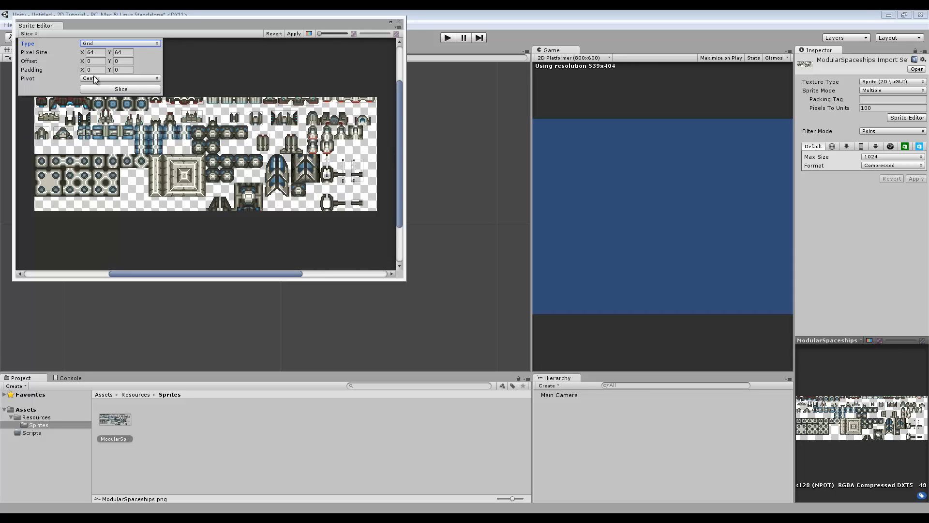
left_click(100, 52)
type("16")
key("Tab")
type("16")
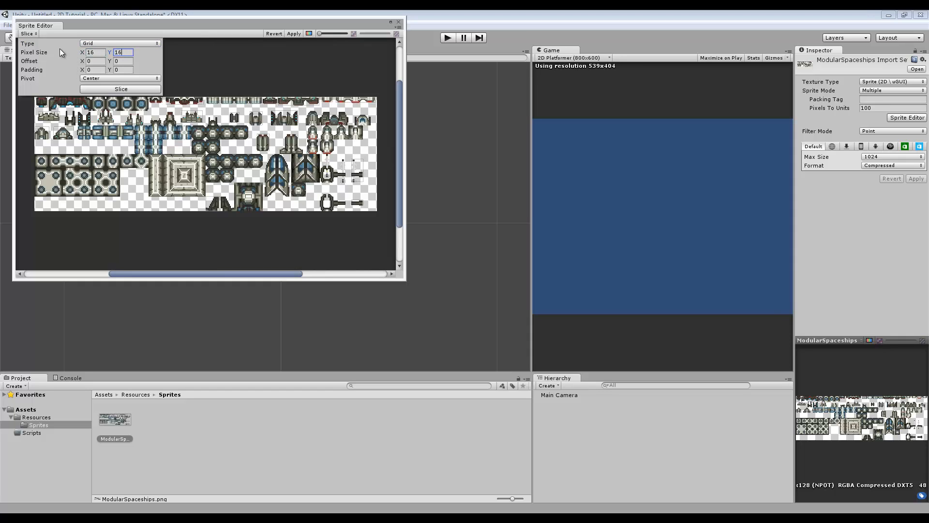
left_click(104, 90)
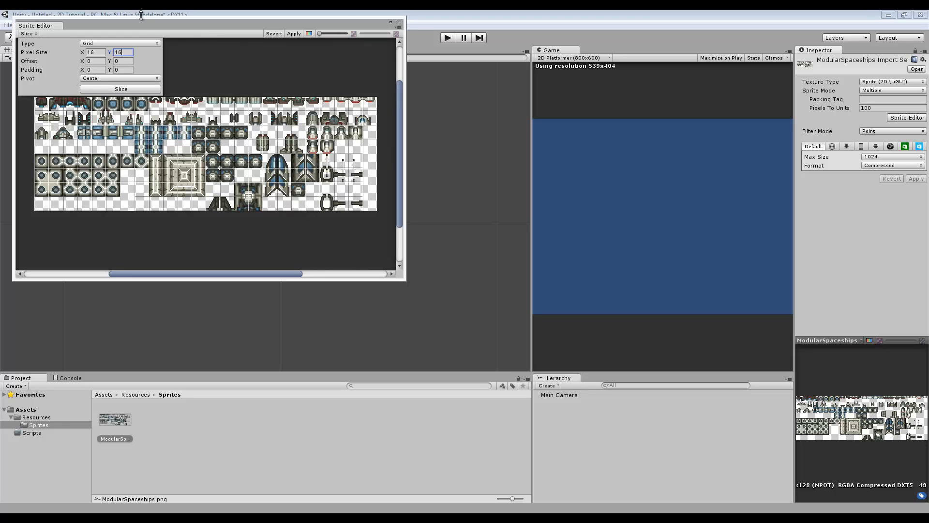
left_click(294, 34)
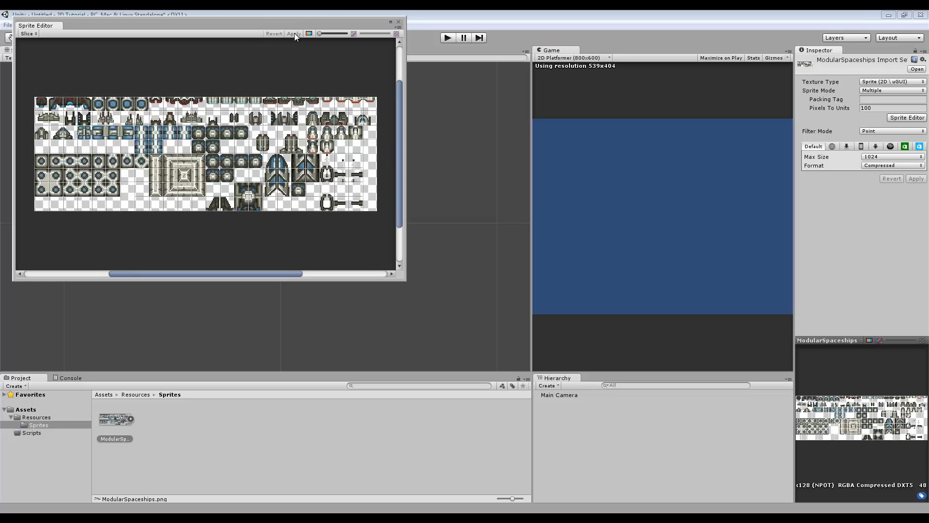
left_click(398, 21)
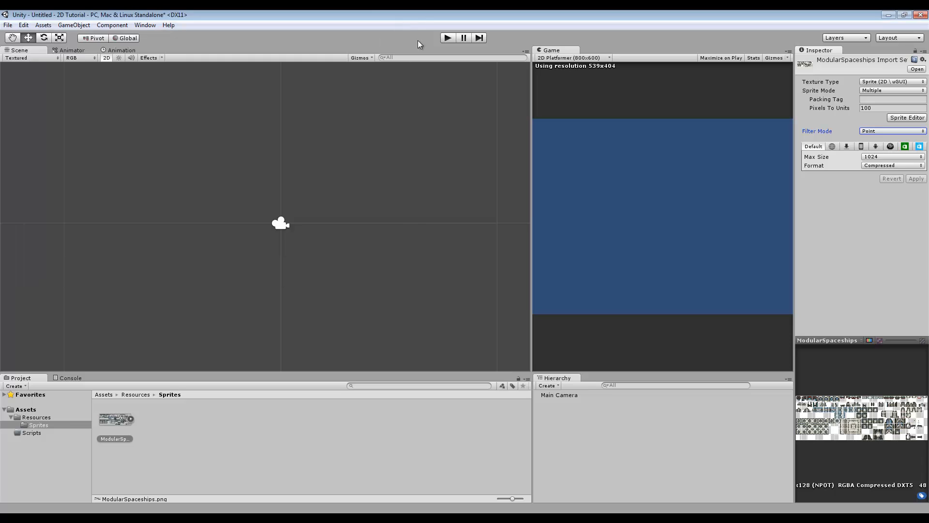
Examine the individual sprites sliced from the ModularSpaceships sheet in the Sprites folder
left_click(130, 419)
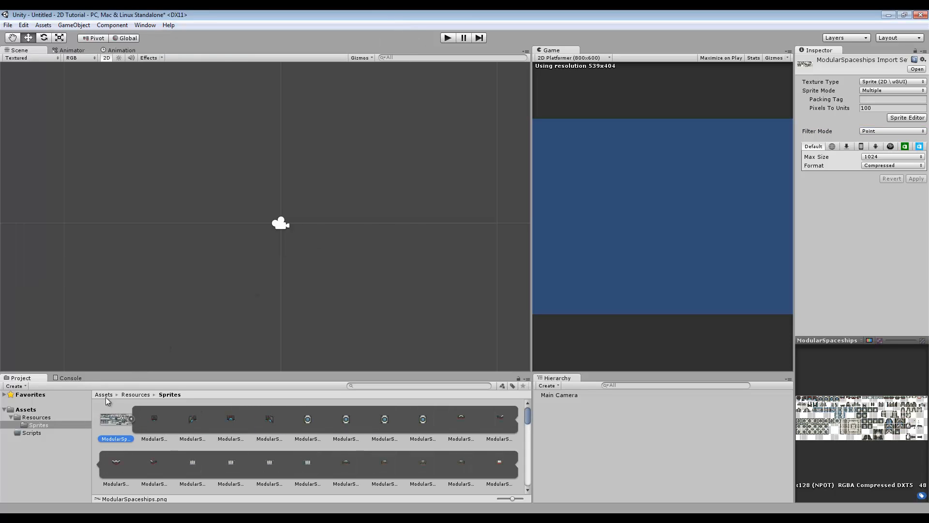
left_click(130, 419)
left_click(130, 419)
mouse_move(527, 417)
left_mouse_down()
mouse_move(532, 484)
mouse_move(533, 415)
left_mouse_up()
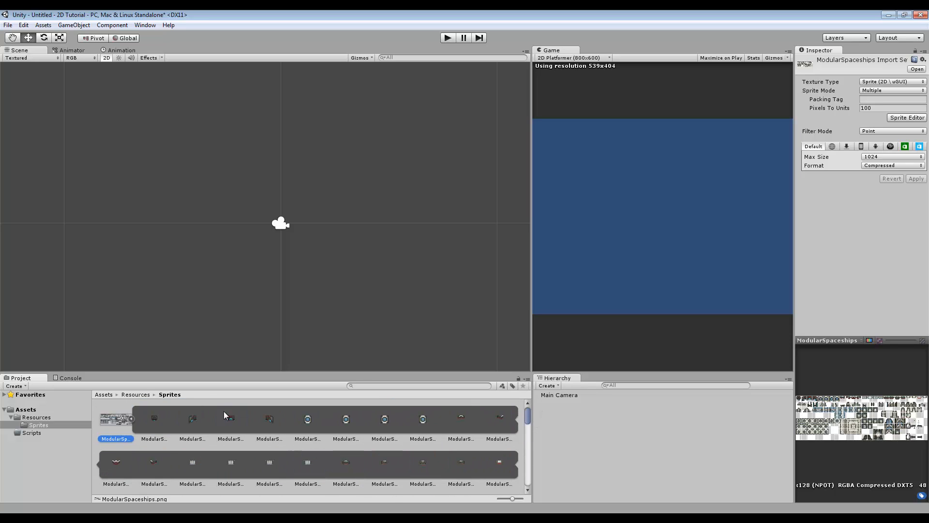
left_click(131, 418)
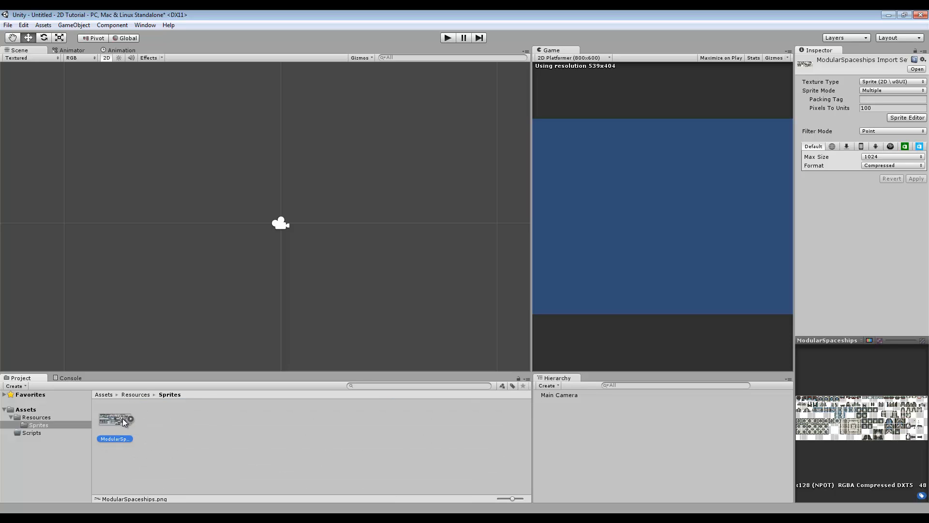
Place the ModularSpaceships_67 slice in the scene near the camera, at about X 0.24, Y 0.28
left_click(131, 419)
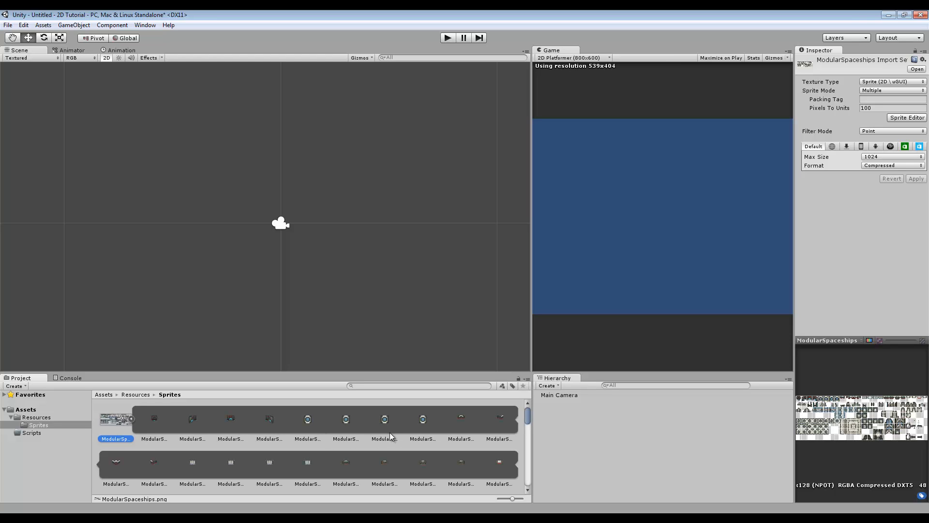
scroll(390, 431, "down", 1)
scroll(437, 436, "down", 2)
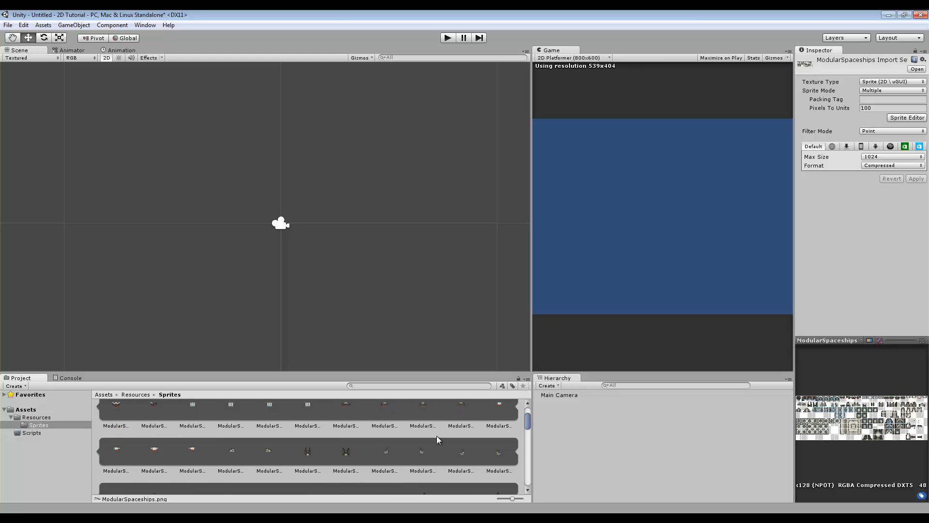
scroll(487, 457, "down", 3)
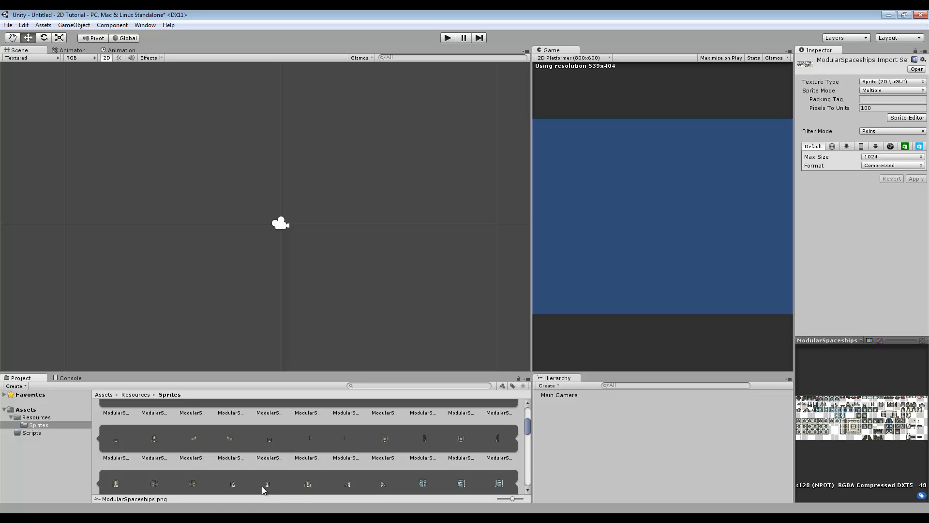
scroll(297, 475, "down", 2)
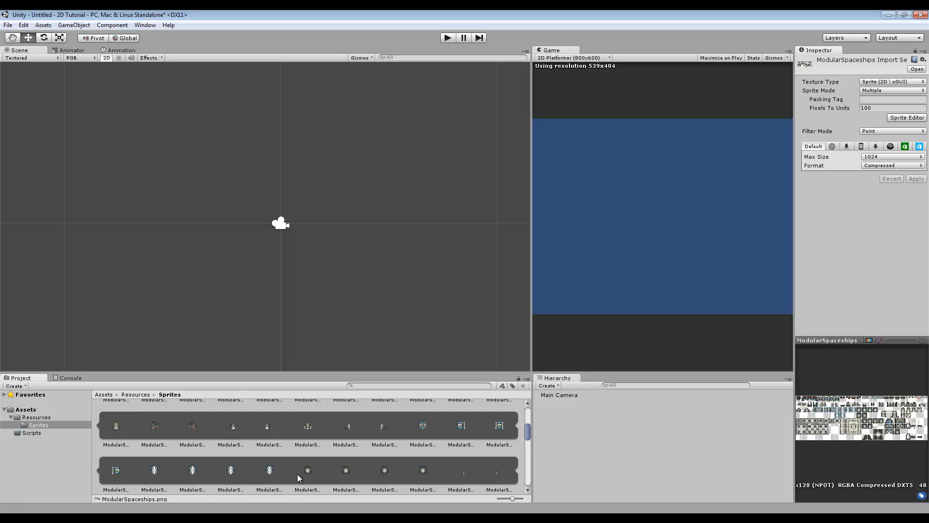
scroll(297, 474, "down", 1)
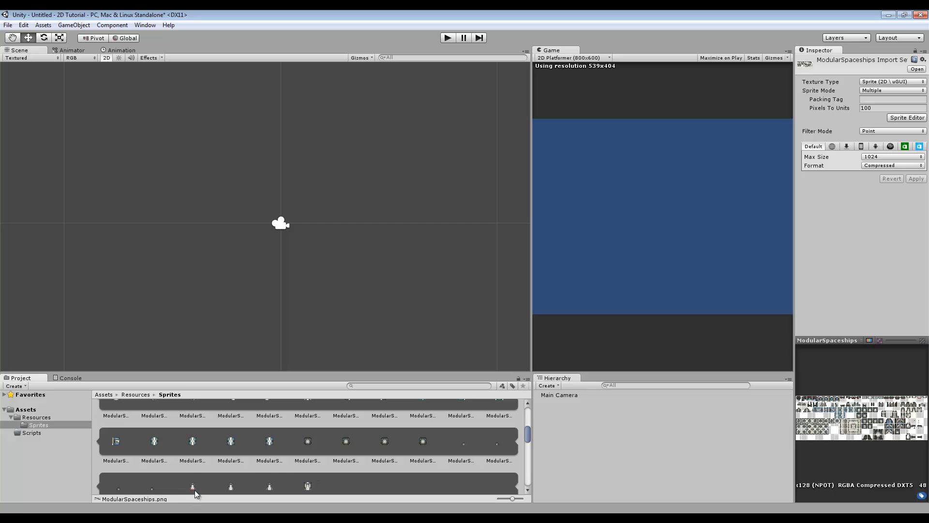
left_click_drag(193, 487, 250, 312)
left_click_drag(285, 206, 285, 206)
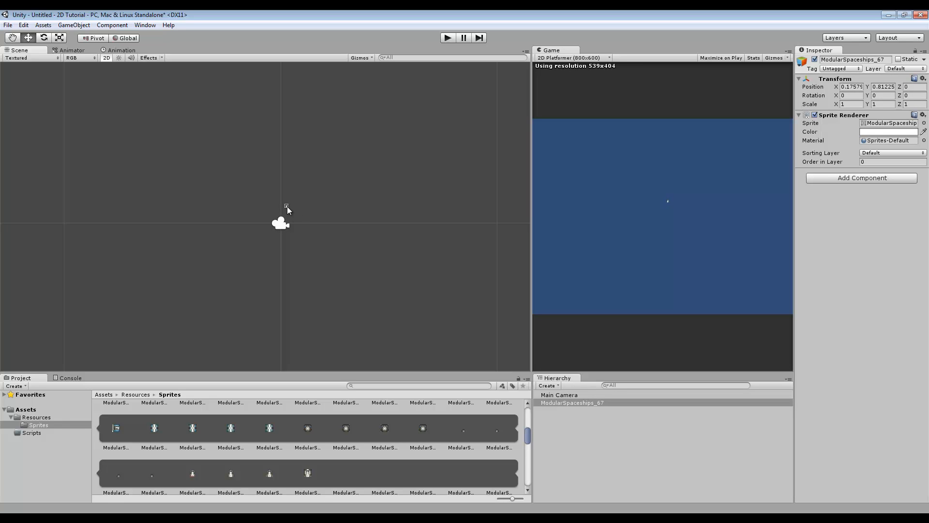
left_click_drag(288, 206, 287, 217)
Examine the placed ship sprite up close in the scene, and clear the selection
scroll(371, 234, "up", 10)
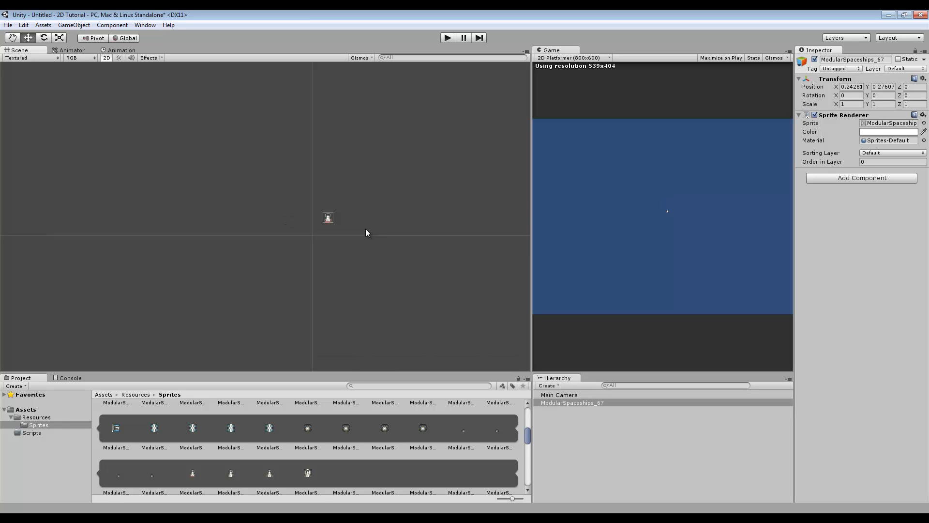
scroll(366, 230, "up", 6)
middle_click_drag(429, 222, 359, 220)
scroll(344, 224, "up", 2)
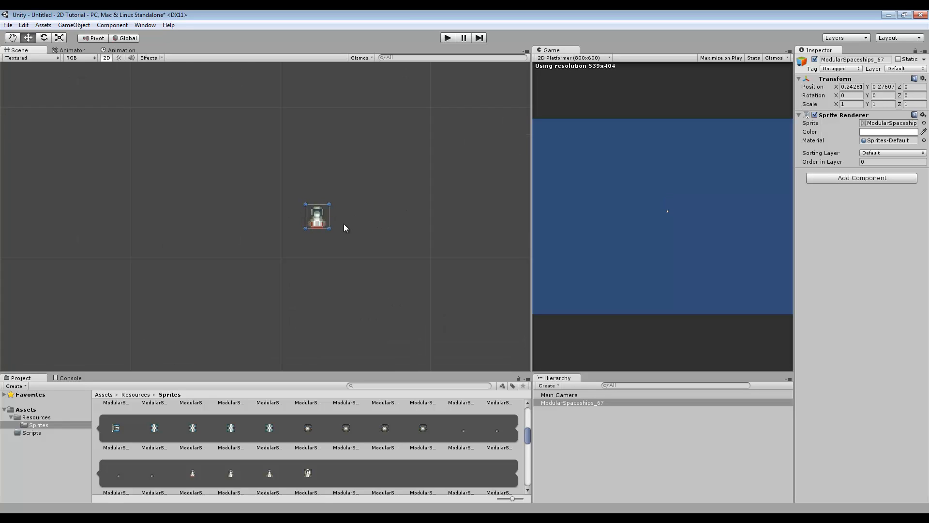
scroll(368, 223, "up", 10)
scroll(430, 215, "down", 11)
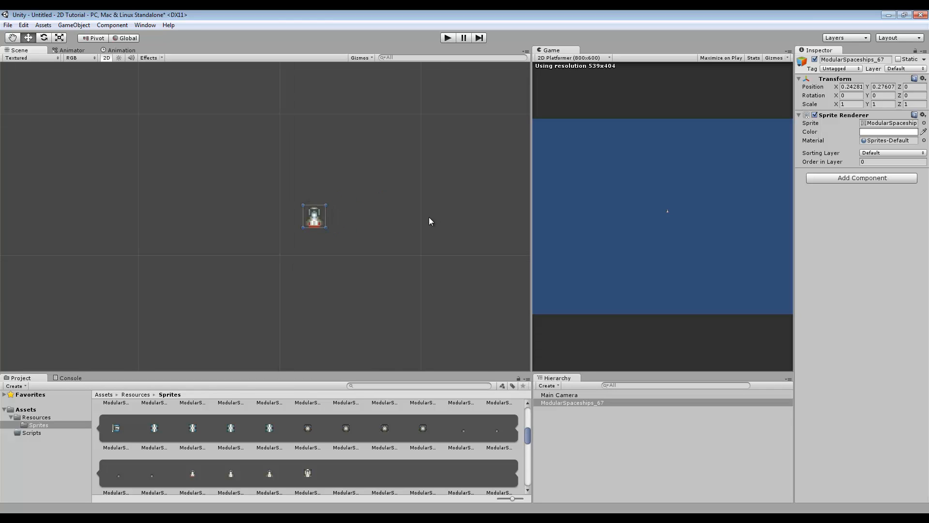
scroll(347, 230, "down", 3)
left_click(397, 205)
scroll(385, 225, "down", 2)
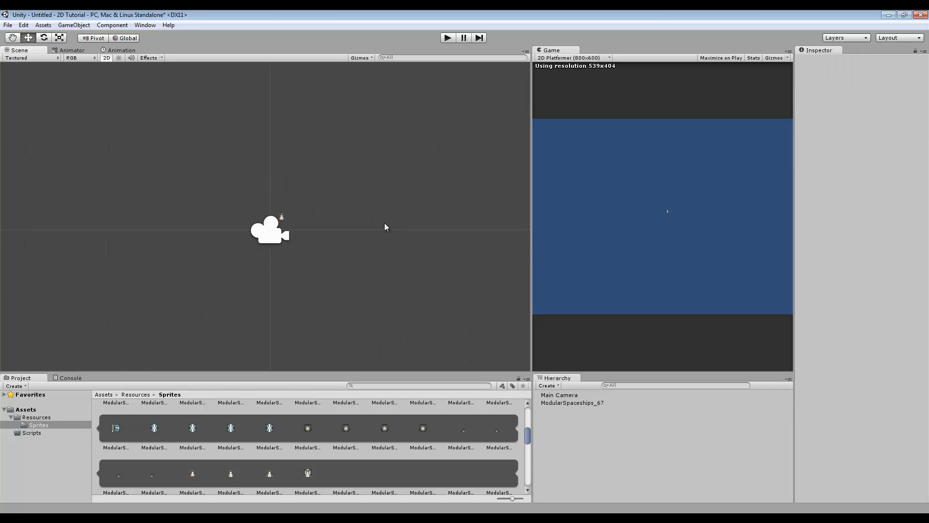
scroll(385, 227, "down", 1)
Collapse the slices of the ModularSpaceships sheet and rename the placed ship object to _Player
scroll(134, 422, "up", 4)
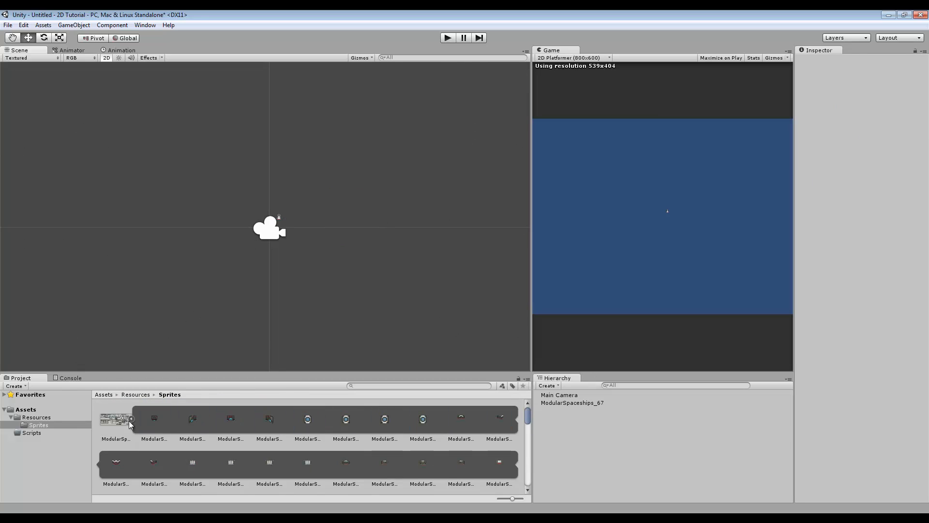
left_click(131, 419)
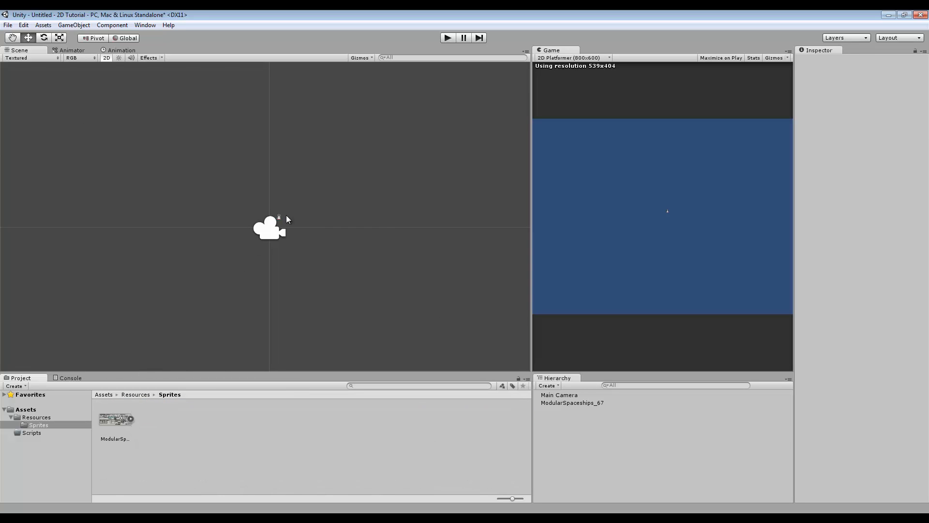
left_click(573, 402)
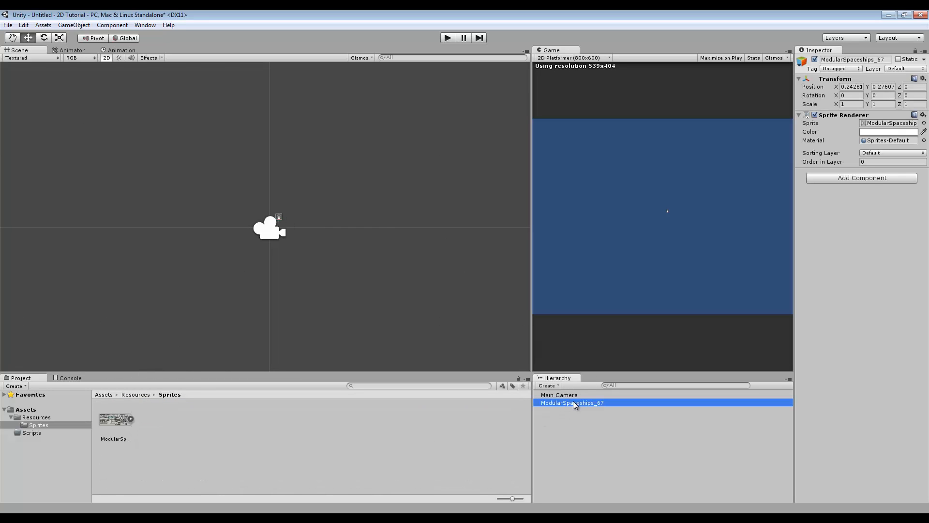
left_click(577, 402)
type("Playe")
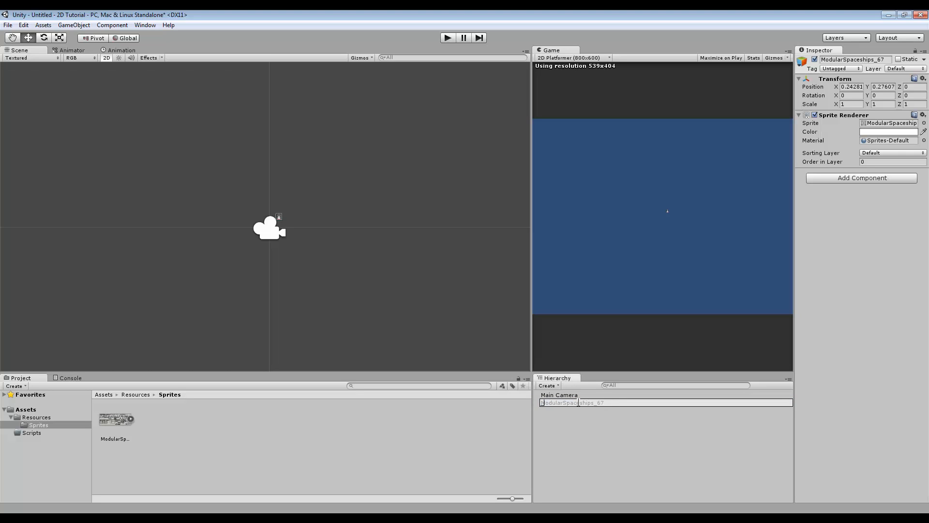
type("r")
key("Return")
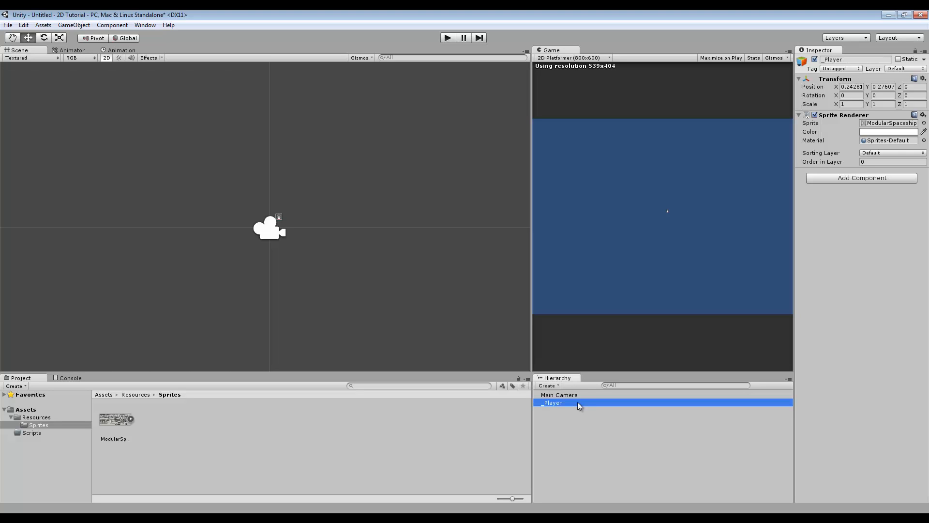
left_click(554, 410)
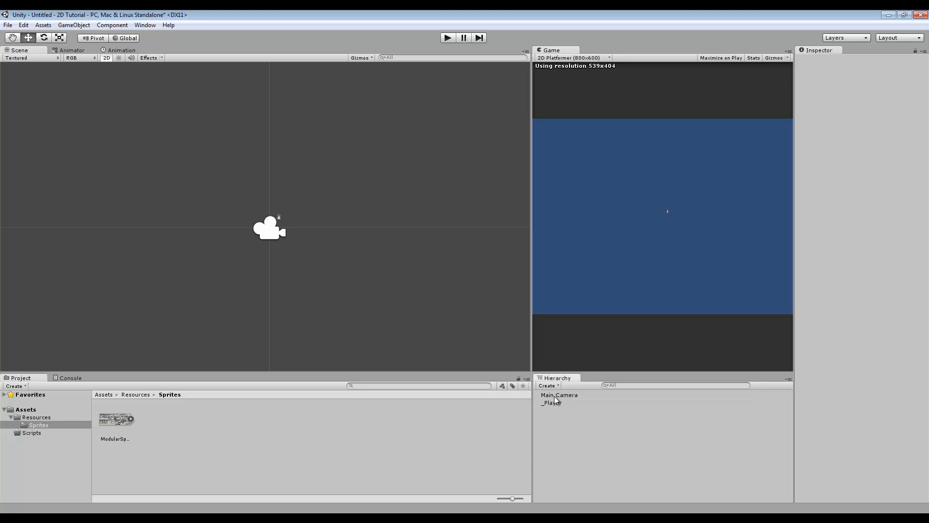
Set the Main Camera's background colour to black (RGB 0, 0, 0) and clear the selection
left_click(555, 395)
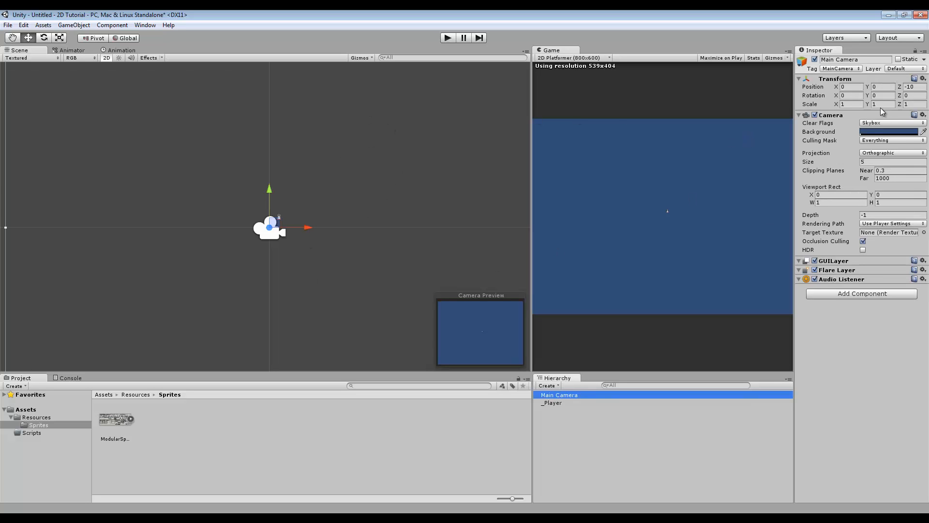
left_click(894, 133)
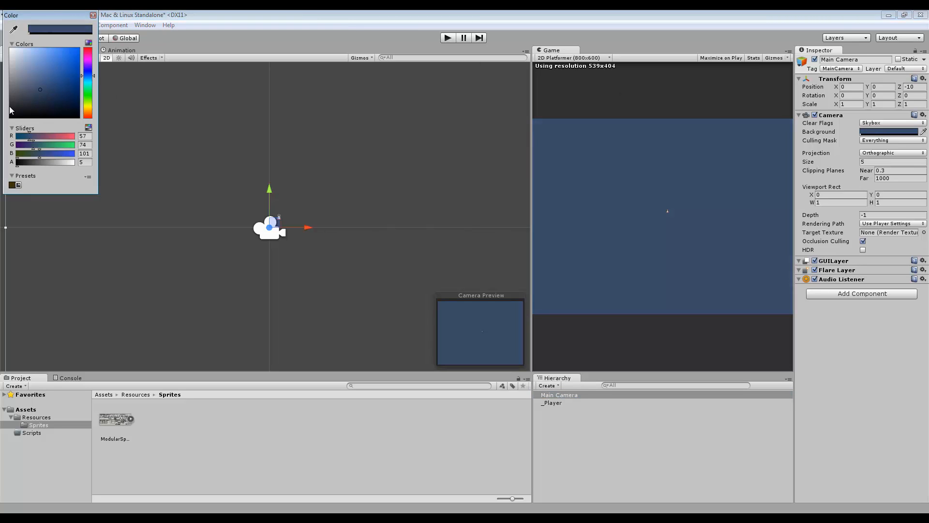
left_click_drag(10, 108, 2, 140)
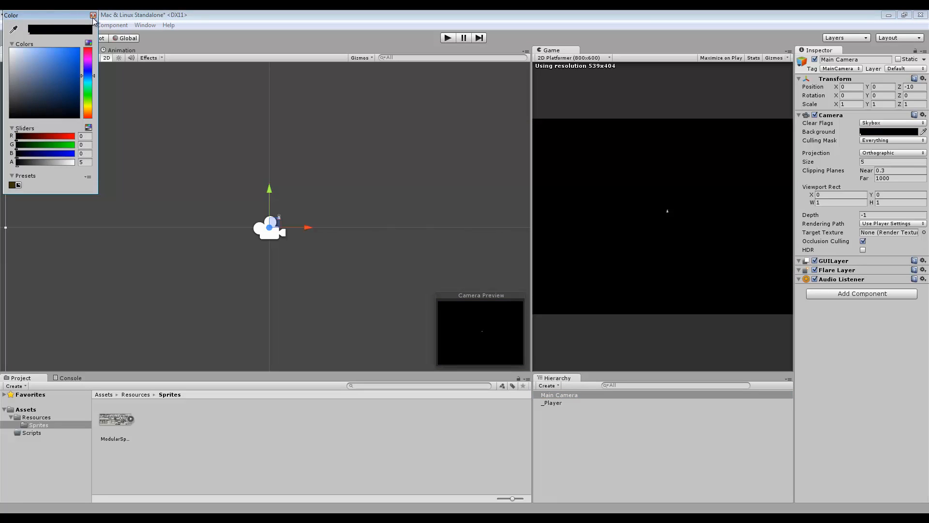
left_click(93, 15)
left_click(270, 116)
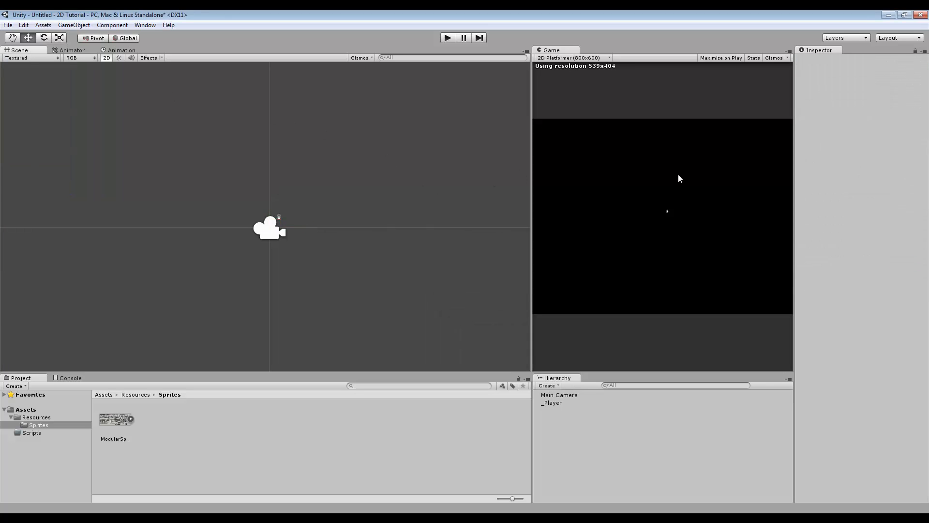